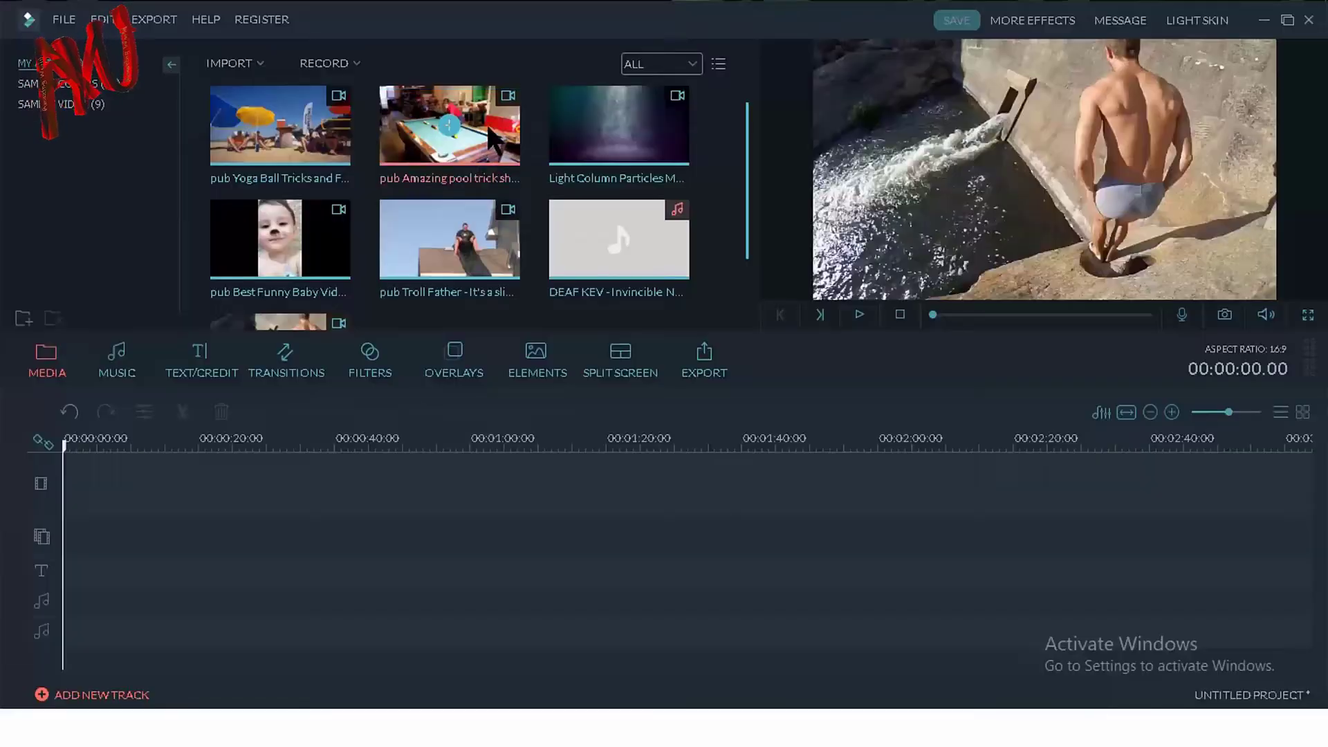
Place the pool trick shots clip on track 1, split it at 00:00:25, and delete the rest
left_click_drag(450, 126, 222, 533)
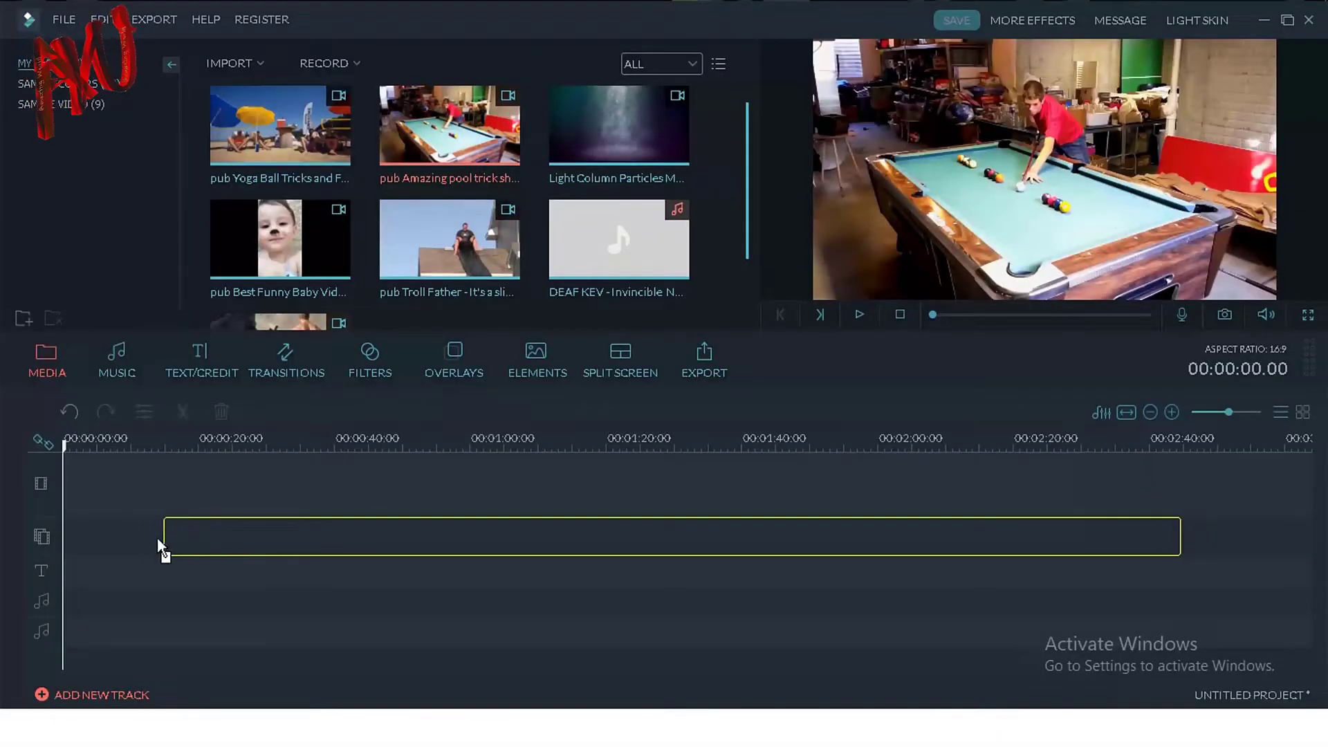
left_click_drag(70, 530, 76, 531)
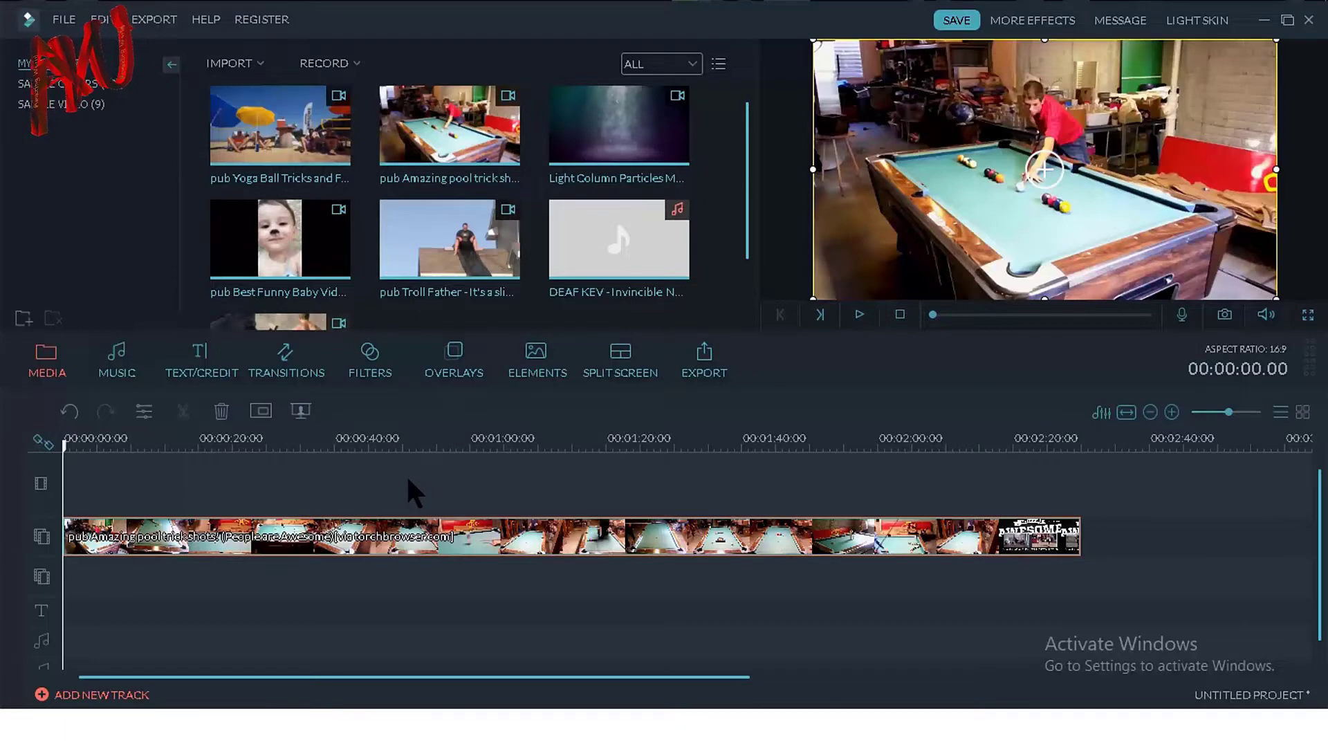
left_click(234, 440)
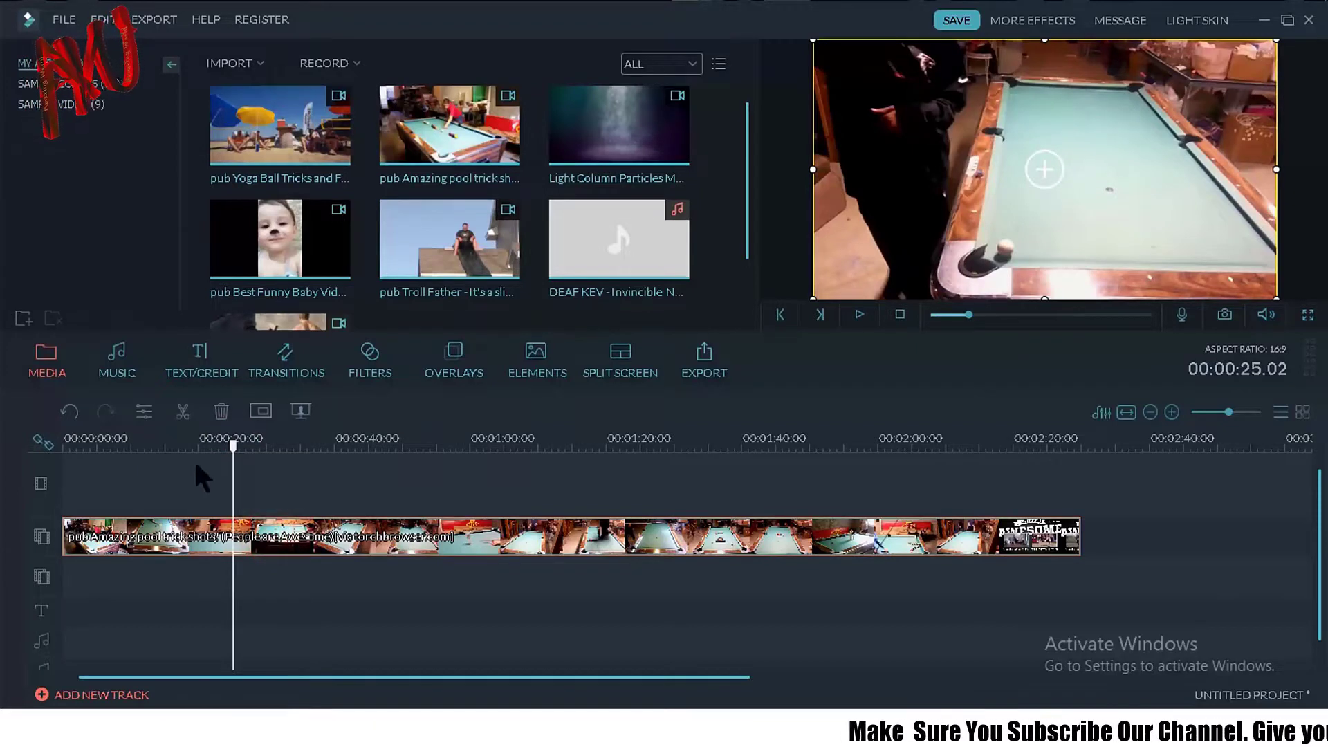
left_click(184, 413)
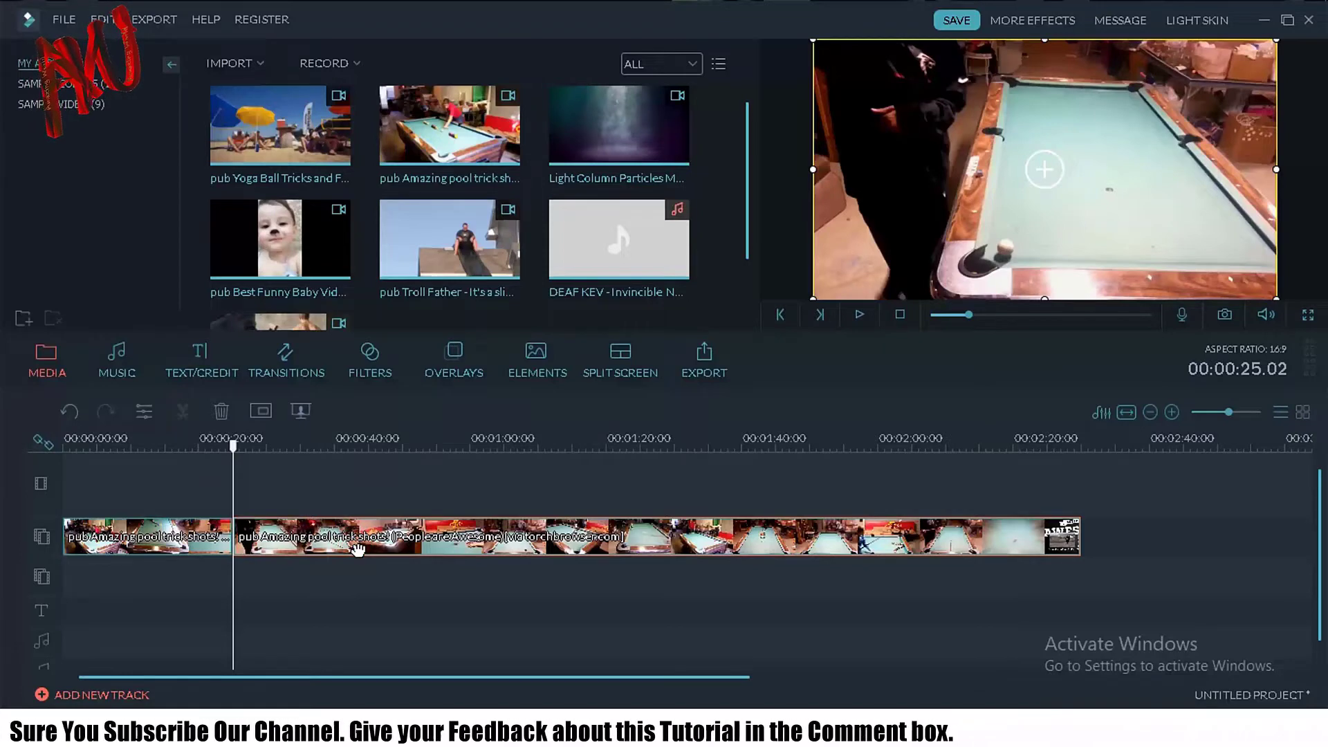
key("Delete")
left_click(184, 444)
left_click(186, 529)
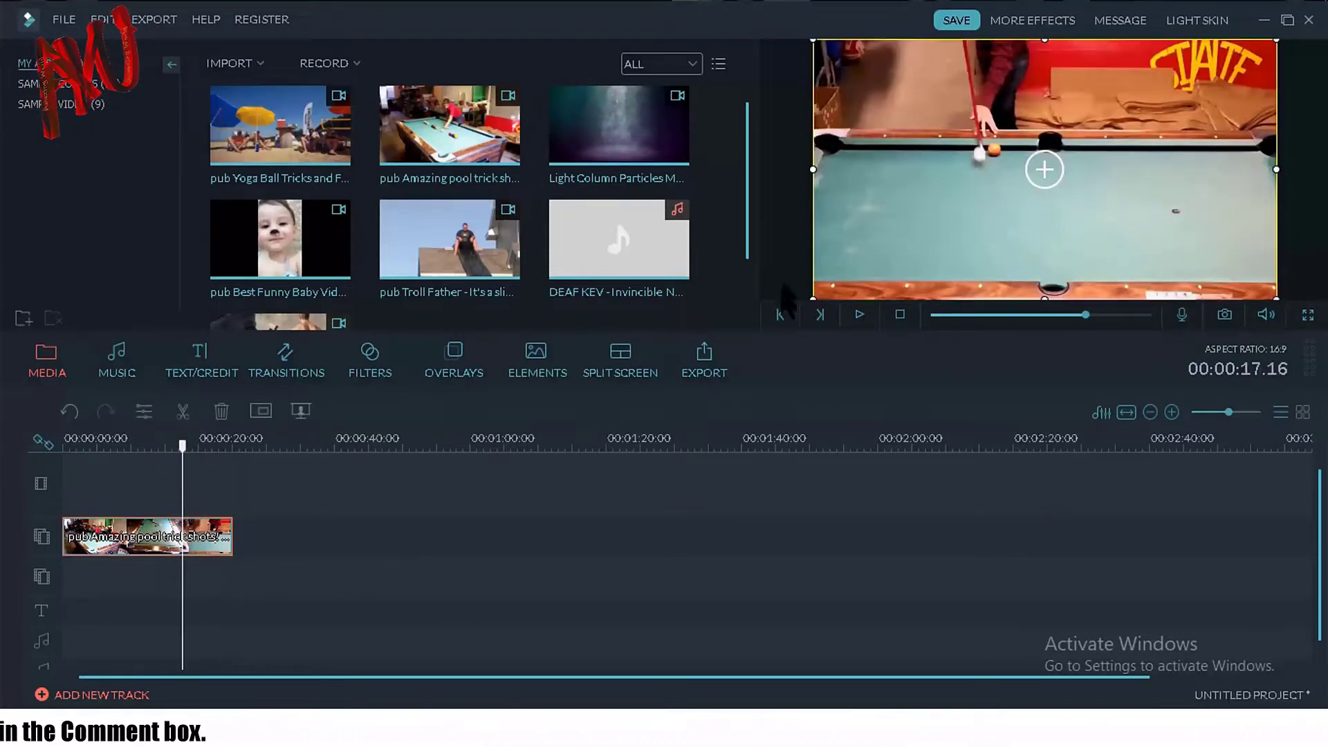
Shrink the pool clip in the preview and move it into the frame's top-right corner
left_click_drag(816, 295, 920, 207)
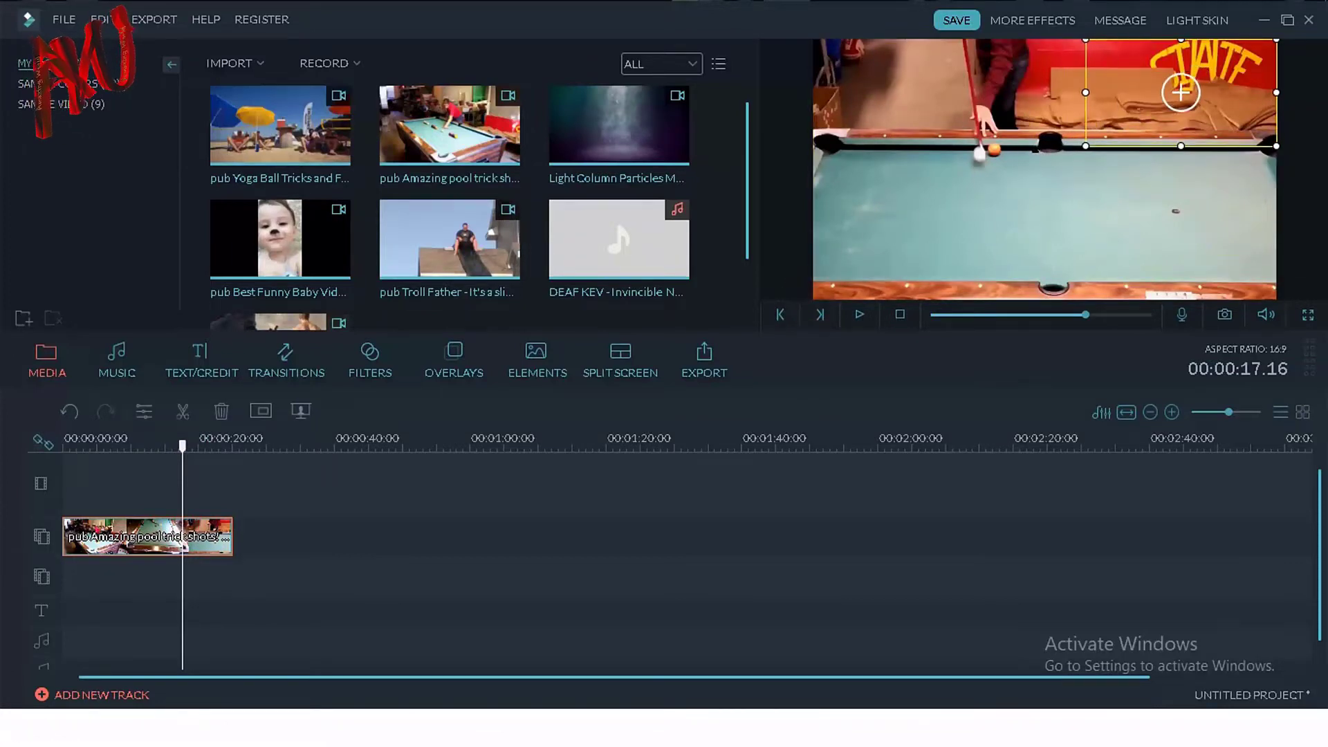
left_click_drag(1166, 105, 1149, 99)
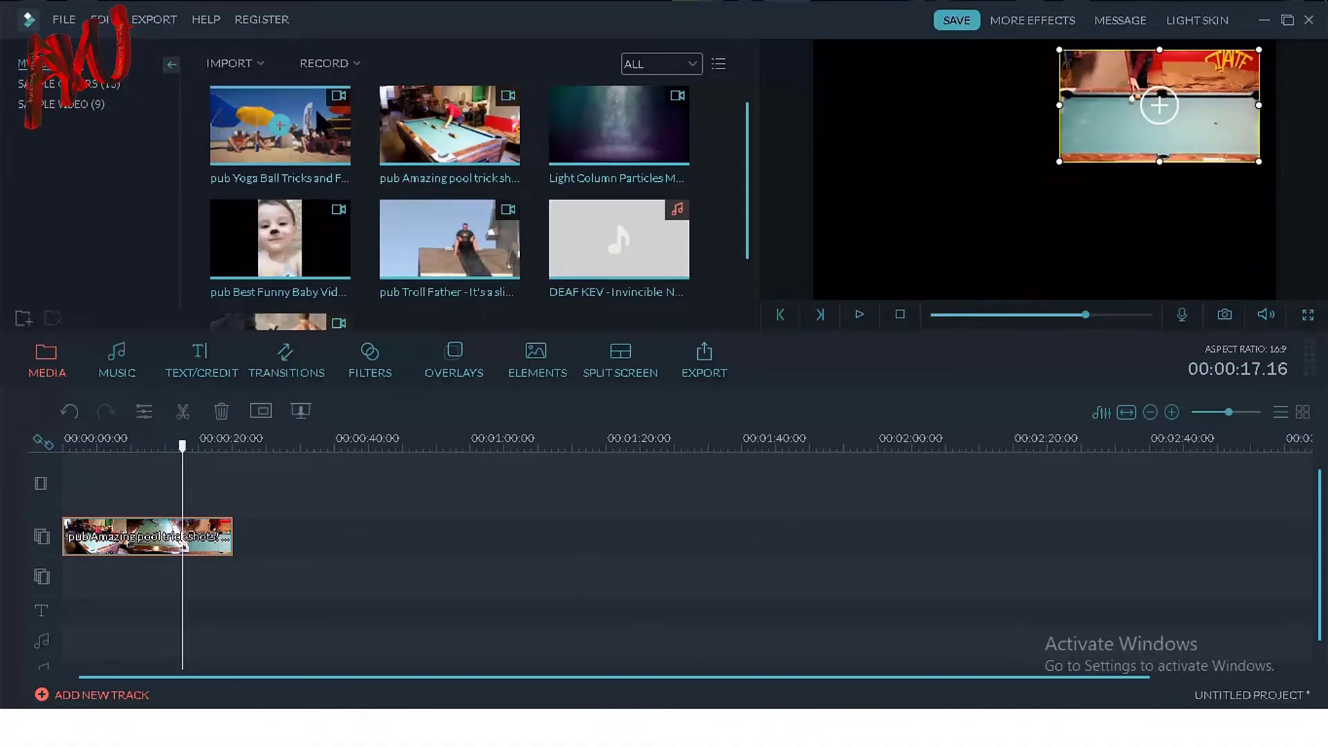
left_click_drag(280, 125, 269, 574)
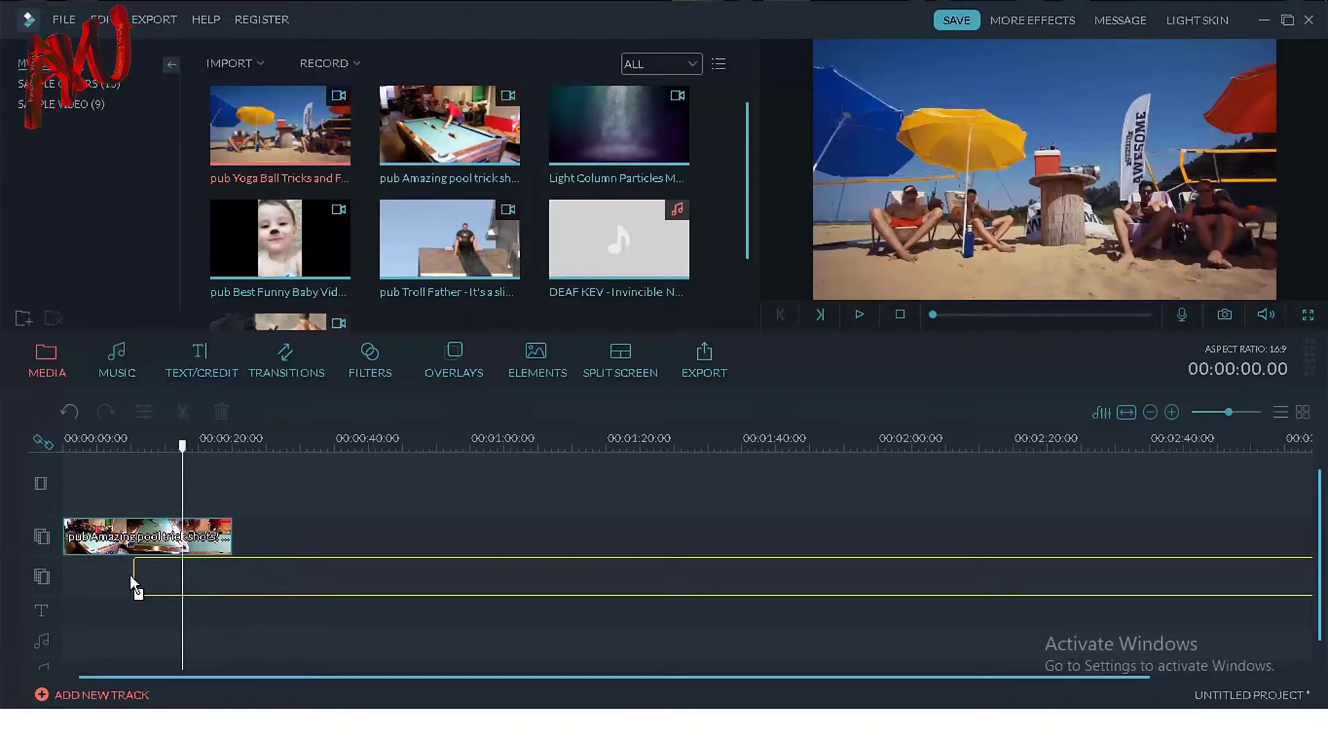
Drop the Yoga Ball clip on track 2, split it at 25 seconds with Ctrl+B, and delete the excess
left_click_drag(64, 562, 65, 558)
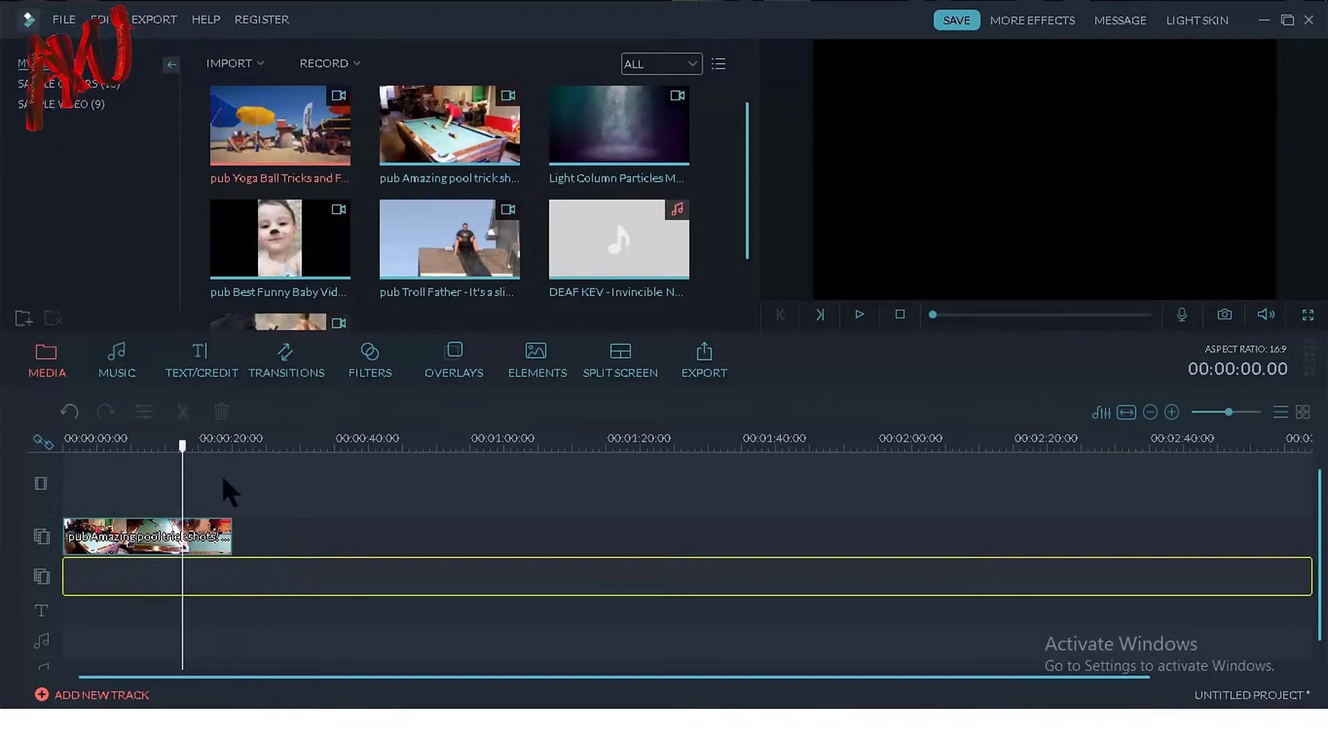
left_click(235, 448)
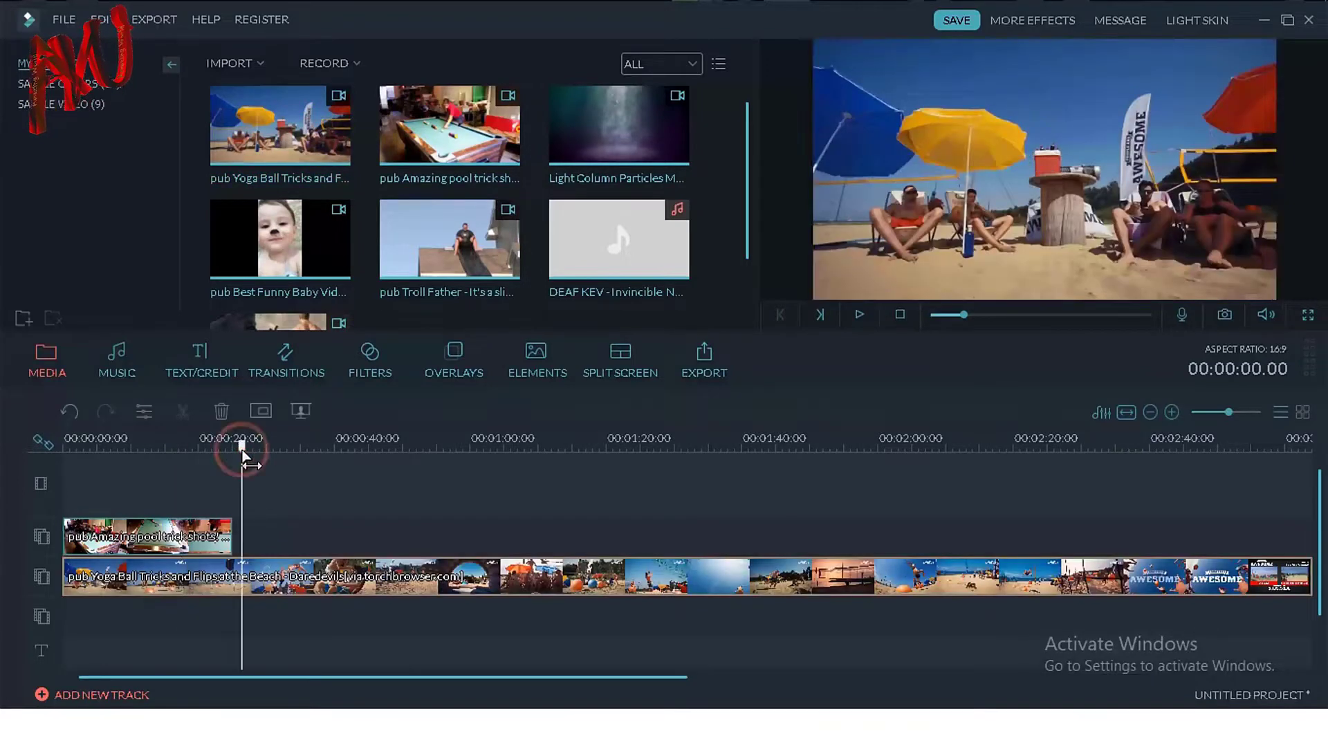
left_click(287, 556)
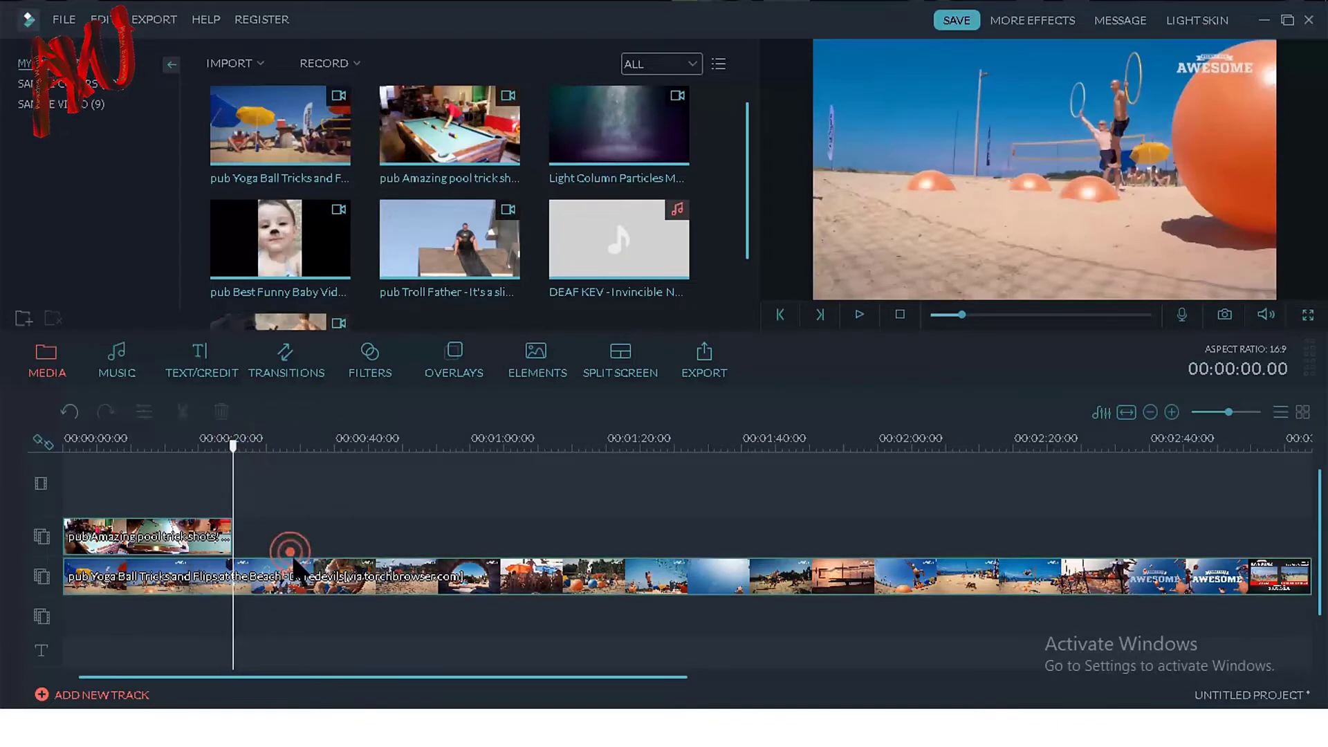
left_click(305, 565)
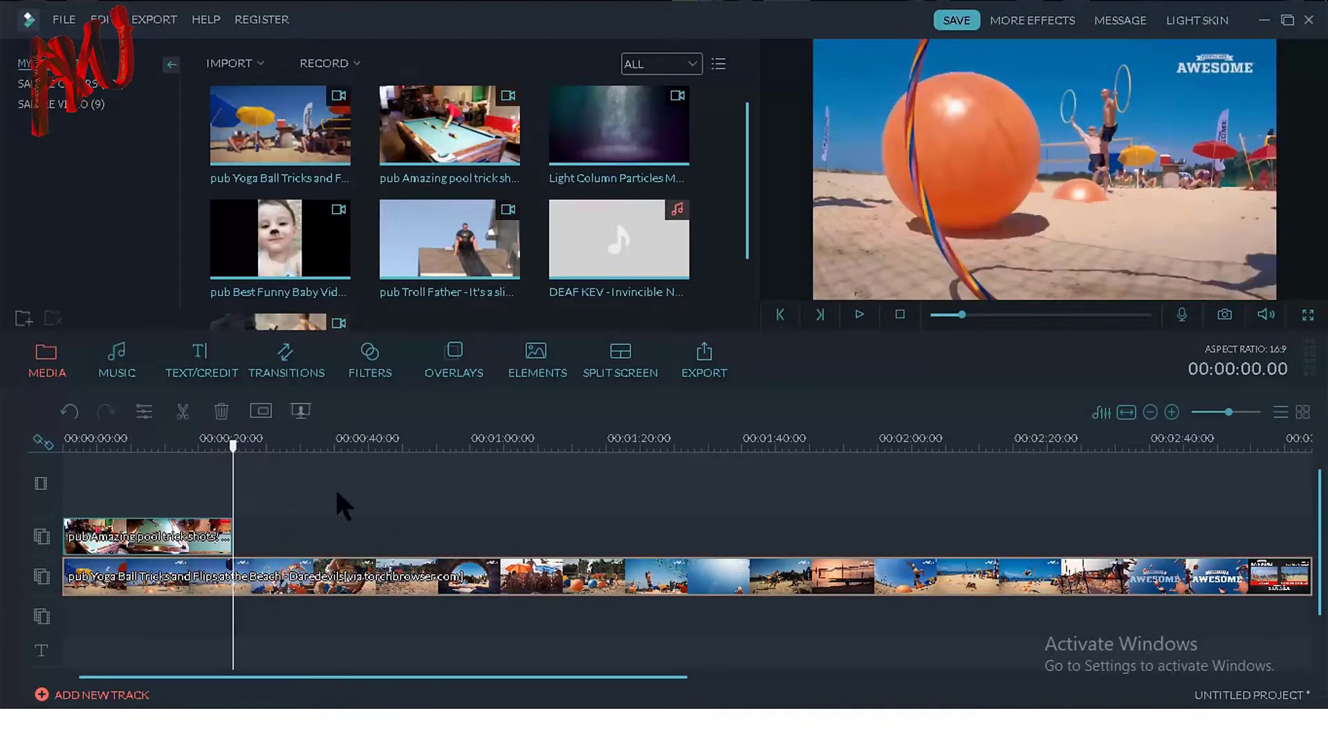
left_click(315, 571)
key("ctrl+b")
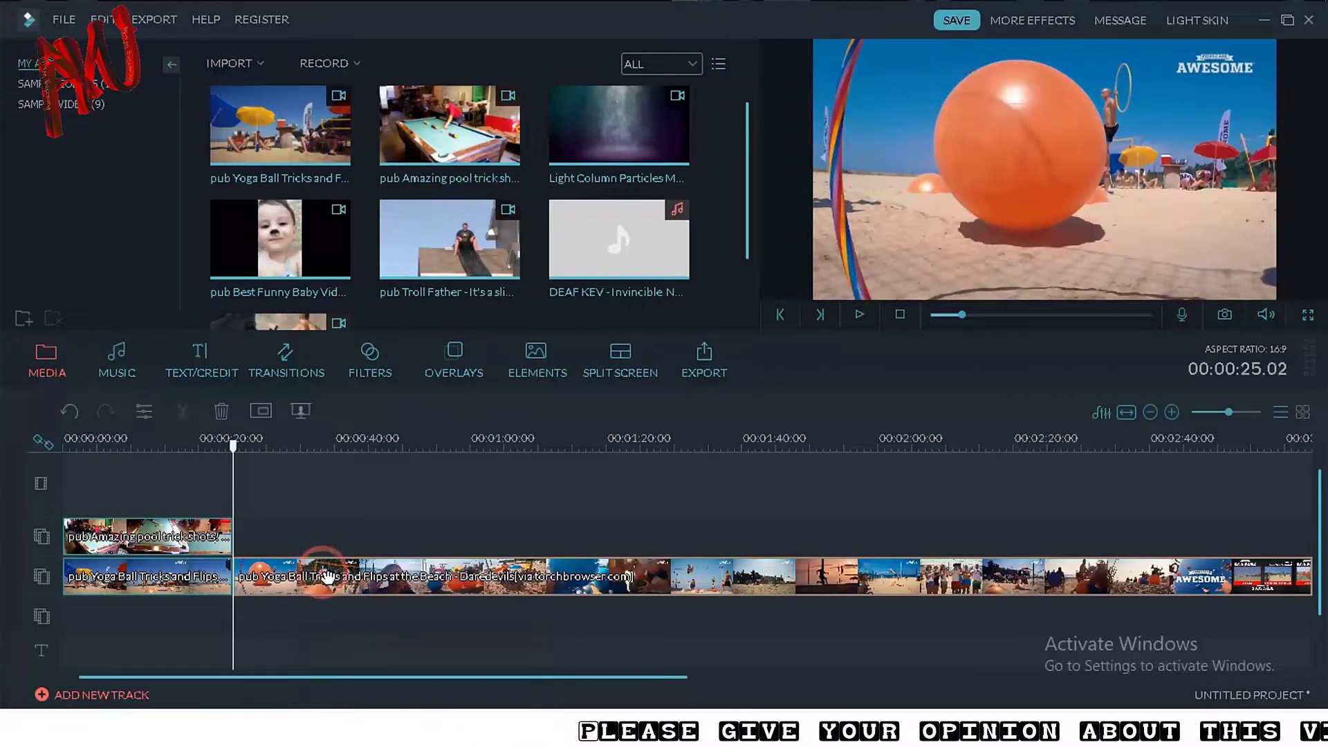
key("Delete")
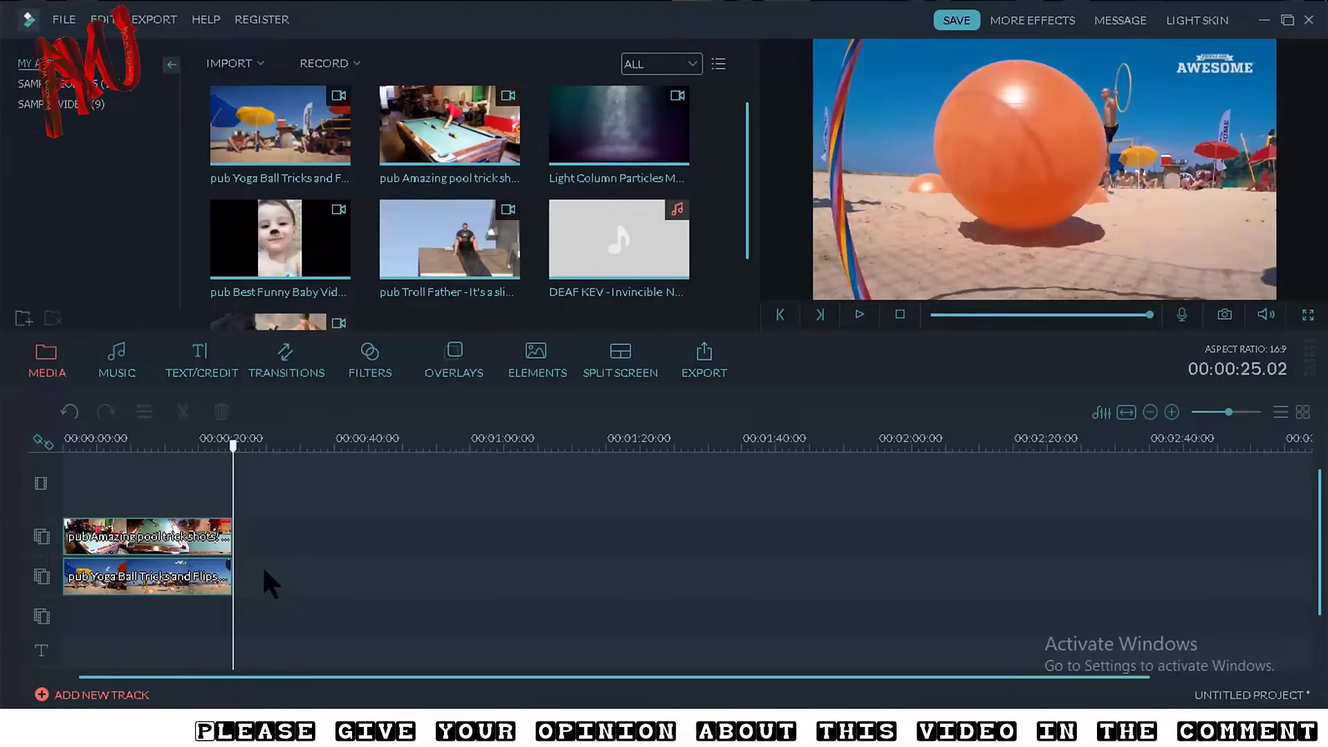
left_click(202, 449)
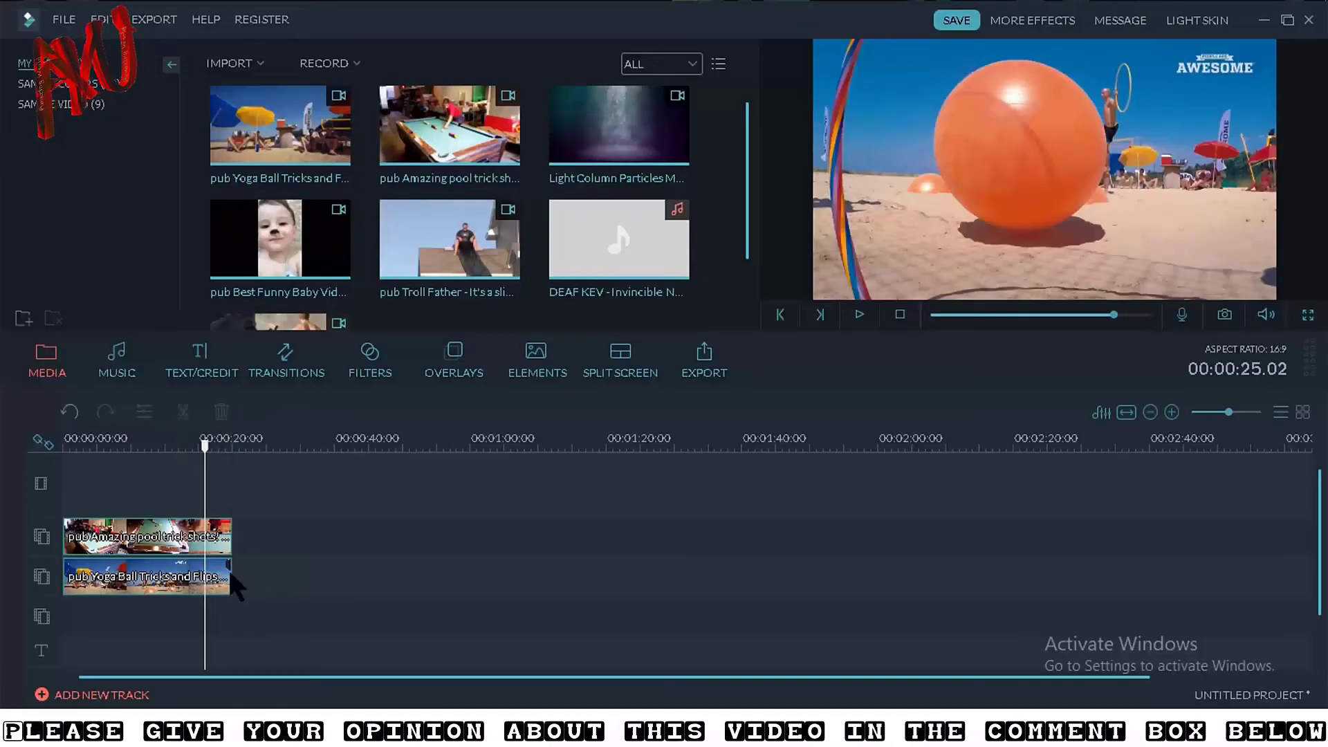
left_click(232, 580)
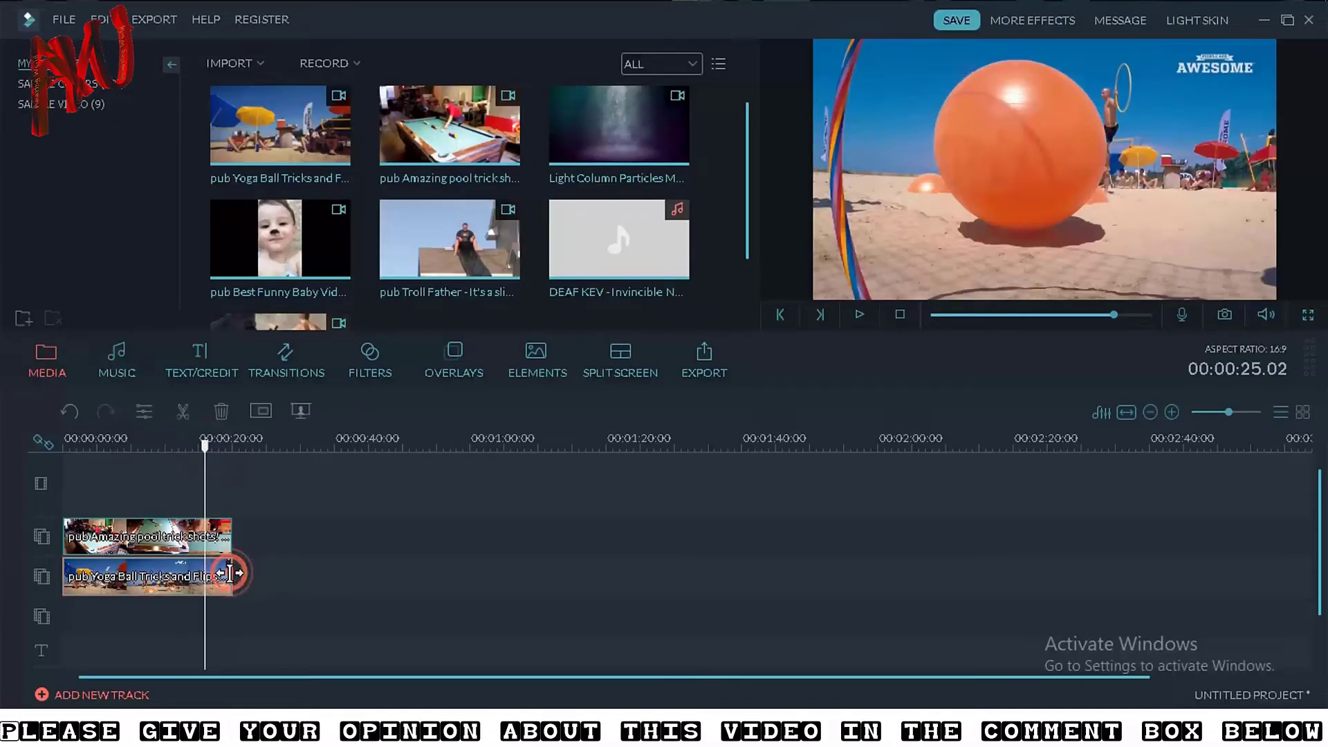
Shrink the Yoga Ball clip to match the pool inset and move it to the top-left corner
left_click(260, 545)
left_click(175, 439)
left_click(175, 566)
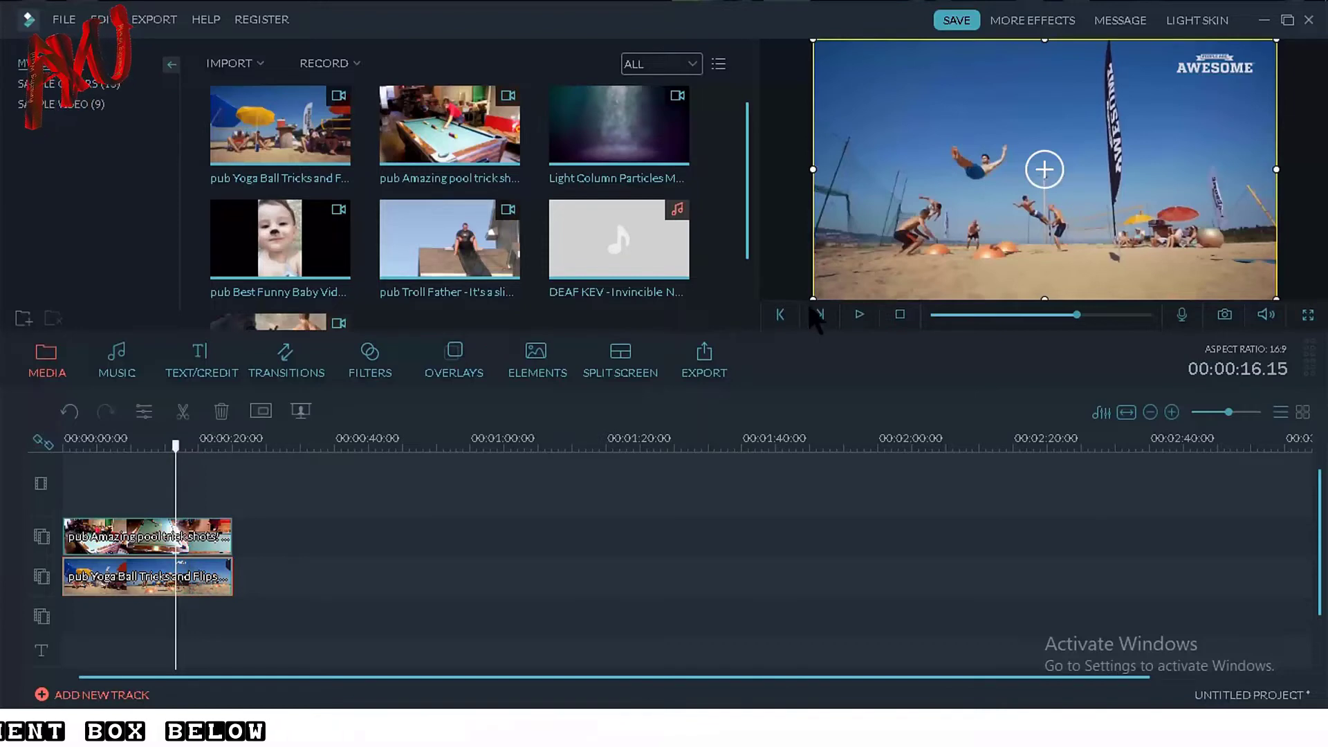
left_click_drag(816, 293, 1006, 194)
left_click_drag(1138, 142, 1058, 142)
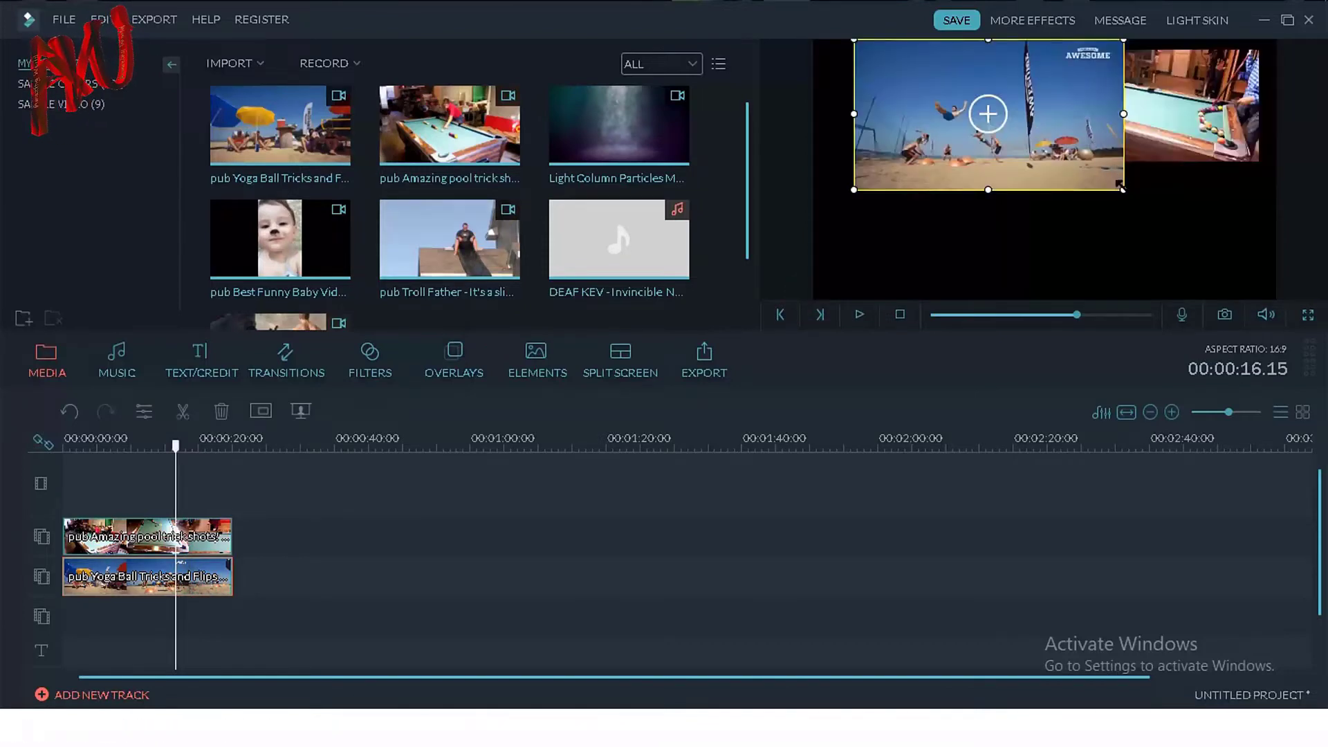
left_click_drag(1063, 166, 1003, 125)
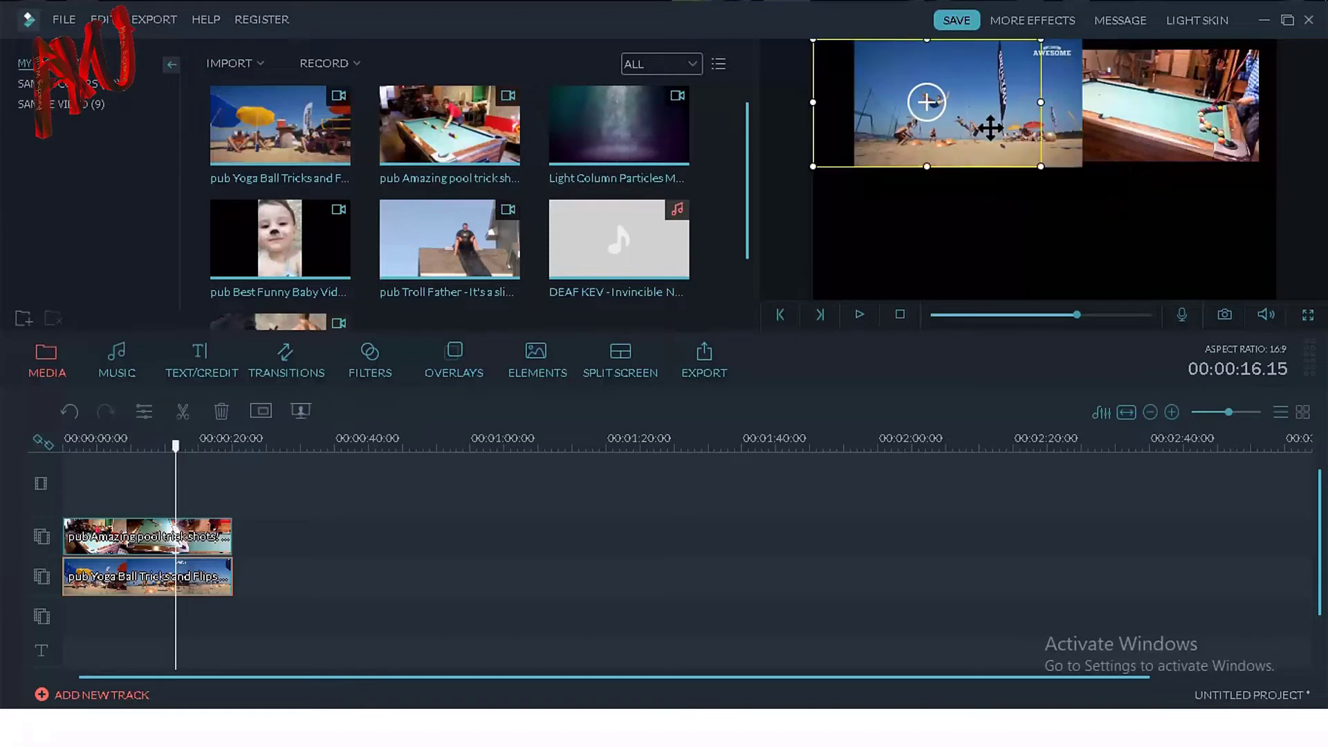
left_click(1006, 118)
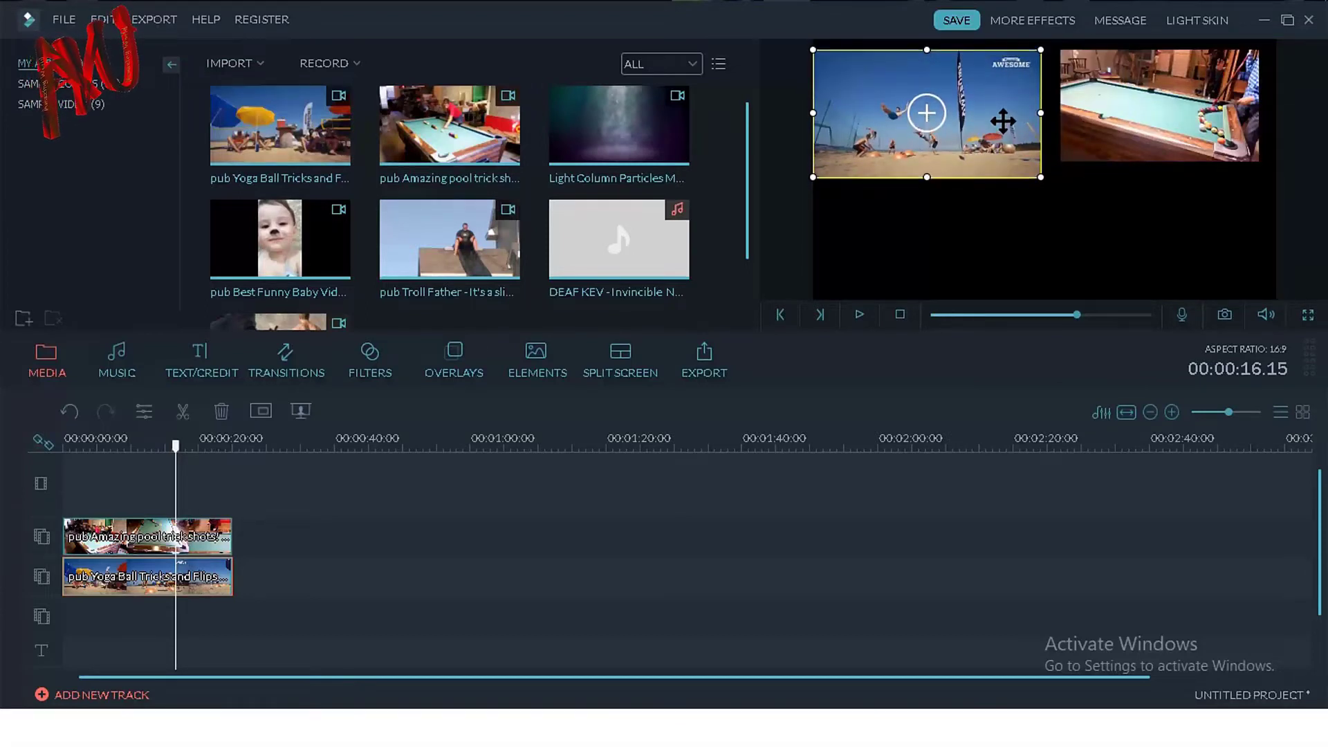
left_click_drag(1038, 176, 1021, 157)
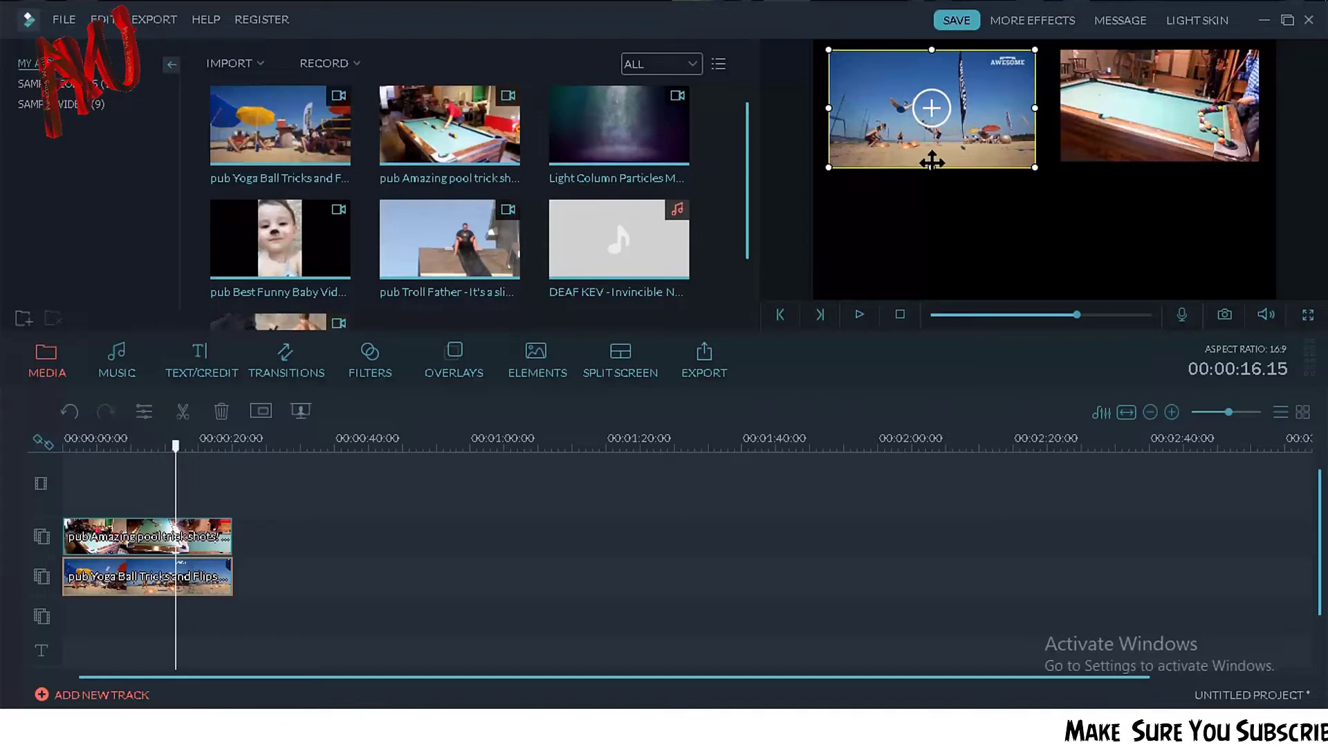
left_click(642, 571)
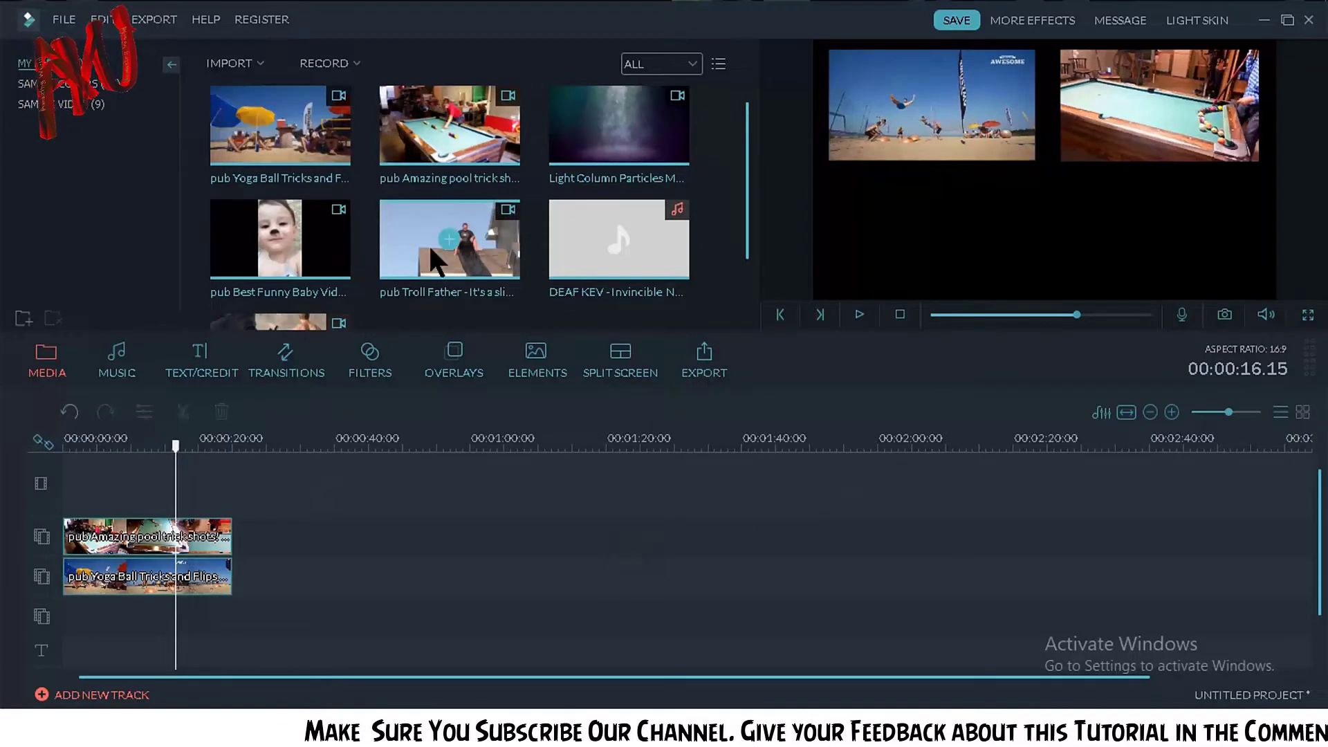
Add Troll Father on track 3, split it at 25 seconds, delete the excess, and align its end
left_click(490, 234)
left_click_drag(425, 377, 301, 443)
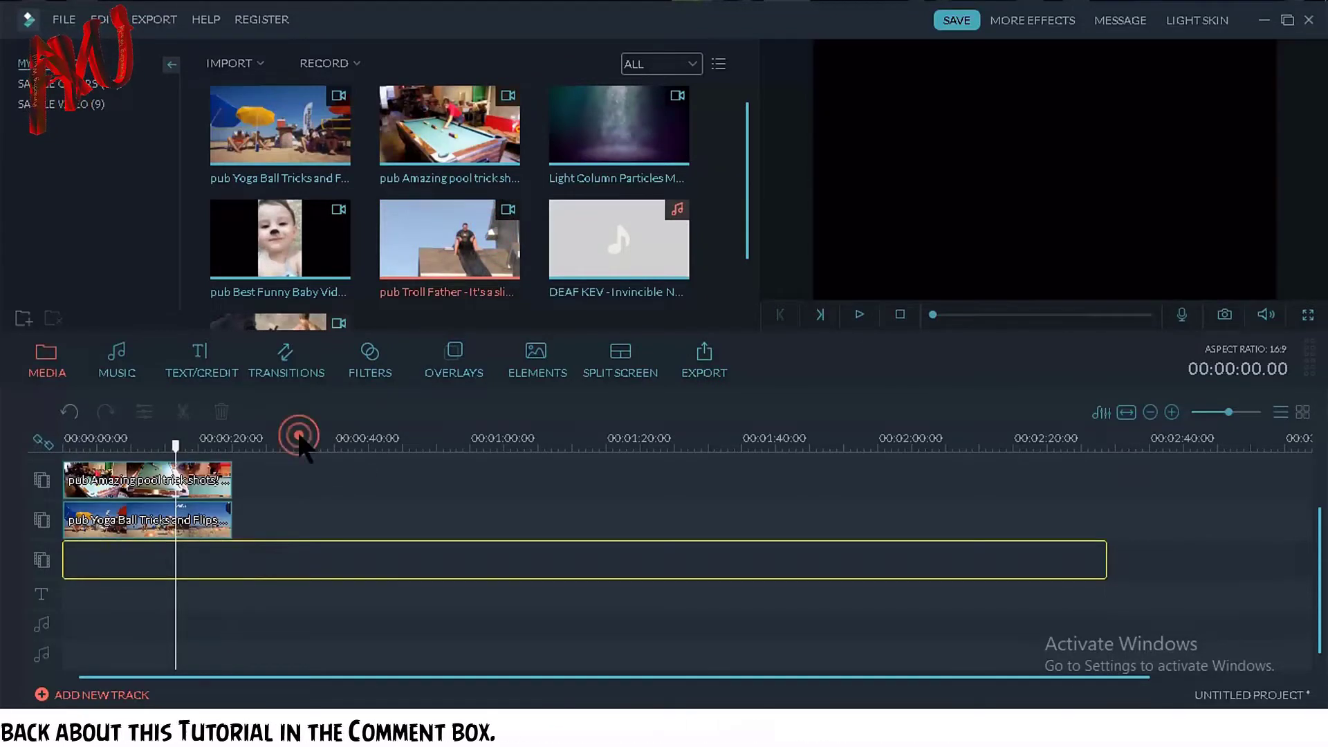
left_click(255, 441)
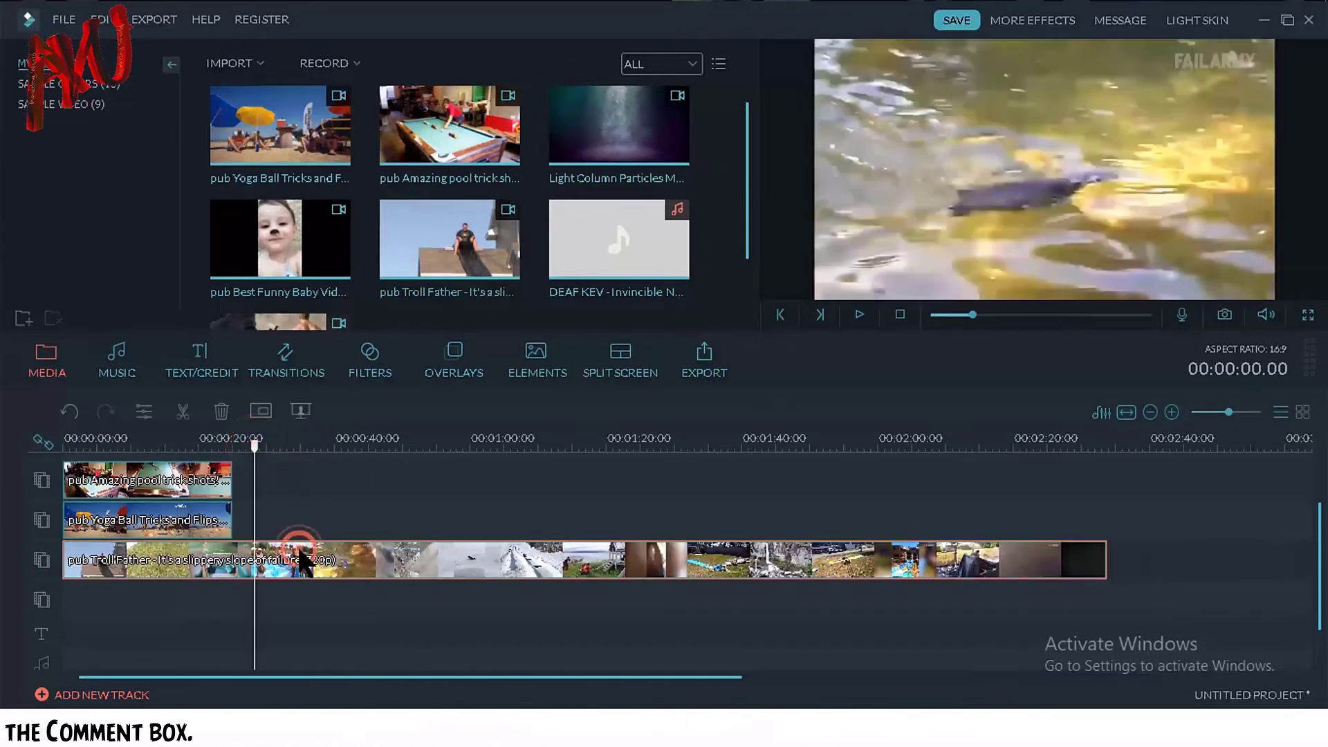
left_click(302, 560)
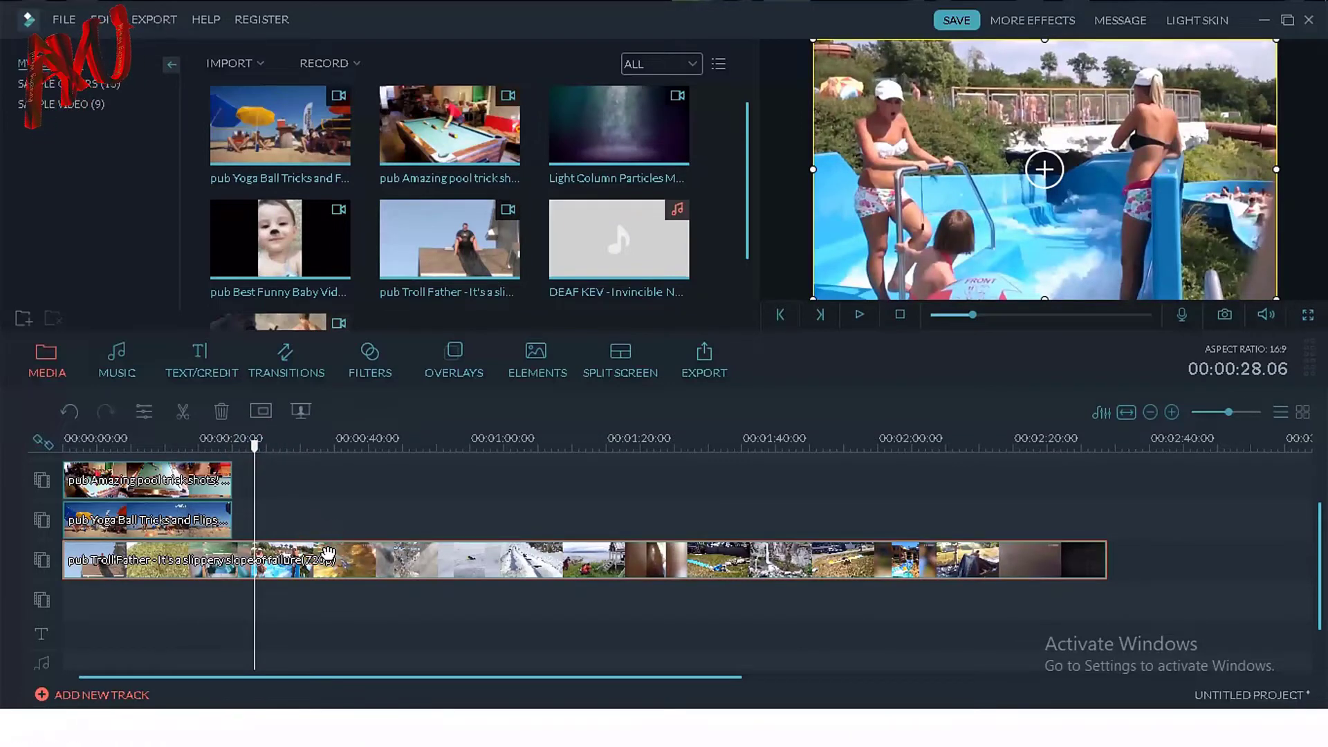
key("ctrl+b")
left_click(352, 546)
key("Delete")
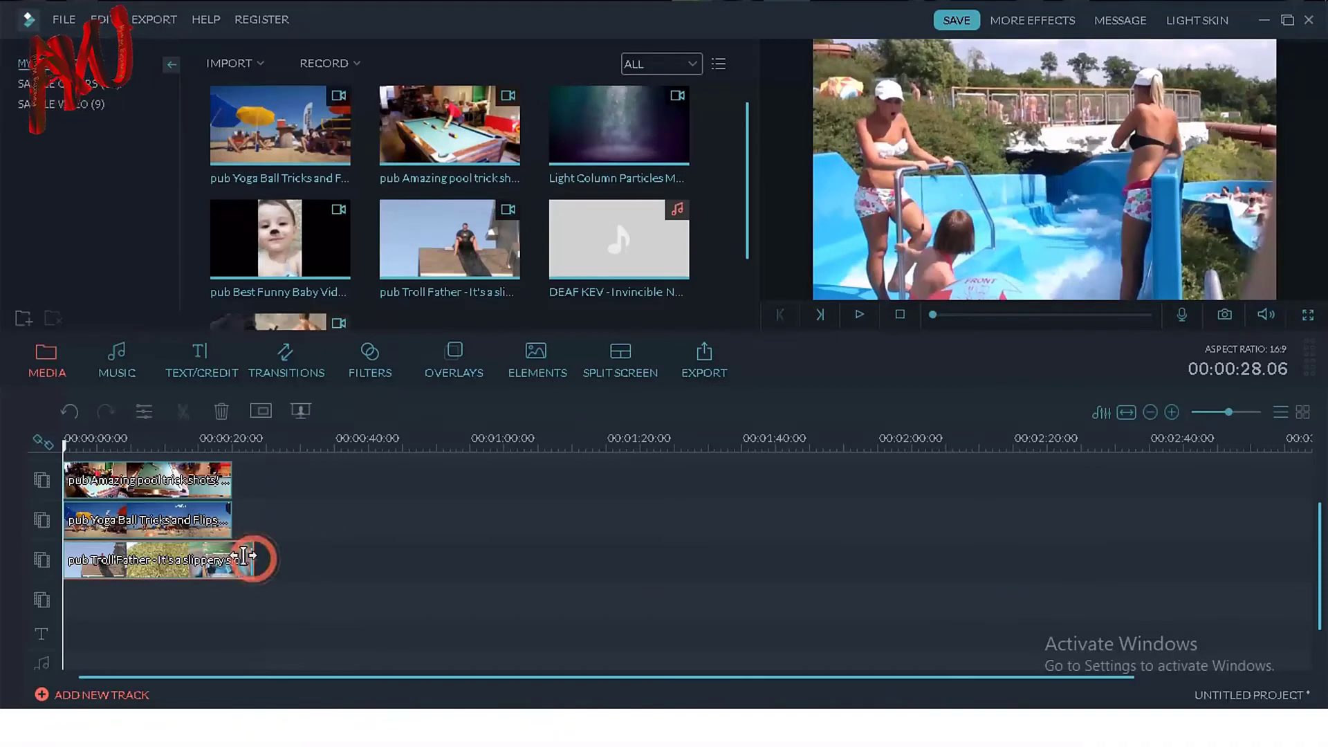
left_click_drag(229, 553, 234, 577)
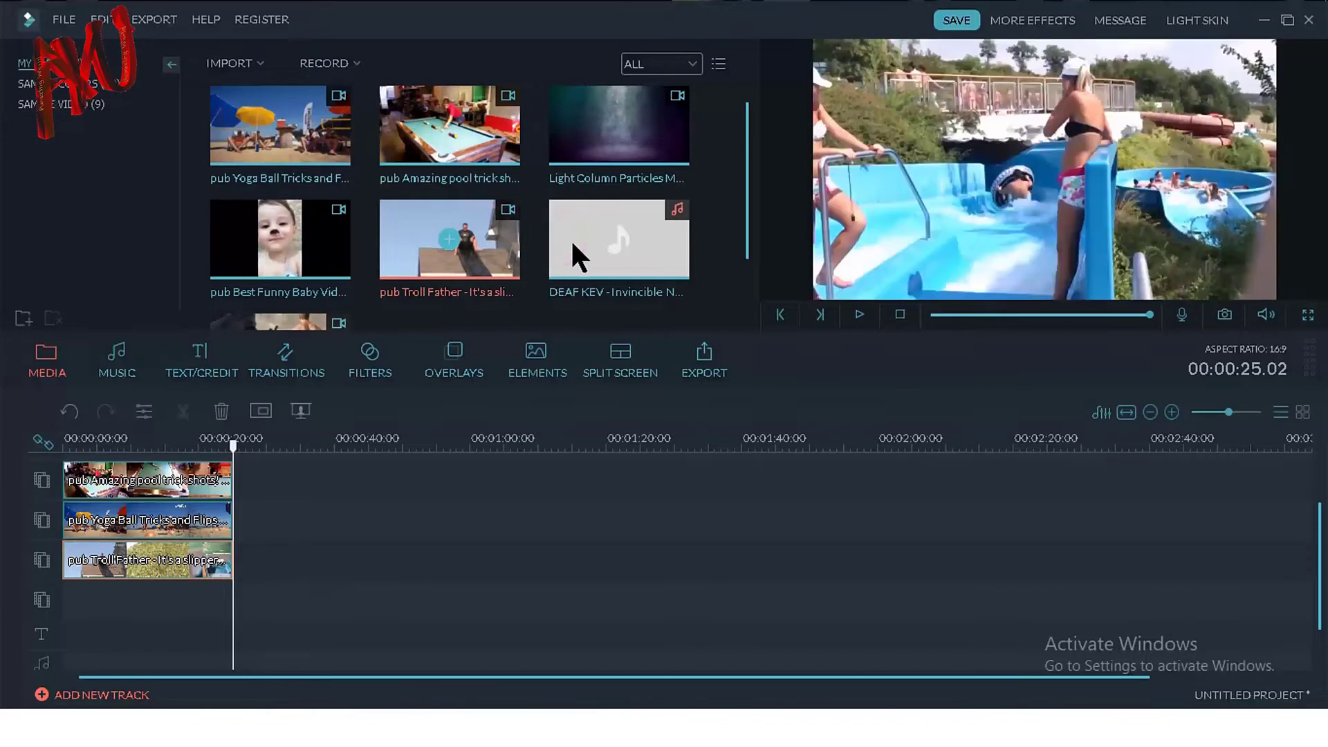
Add PEOPLE ARE AWESOME on a fourth track, cut it at 25 seconds, and align its end
scroll(413, 253, "down", 2)
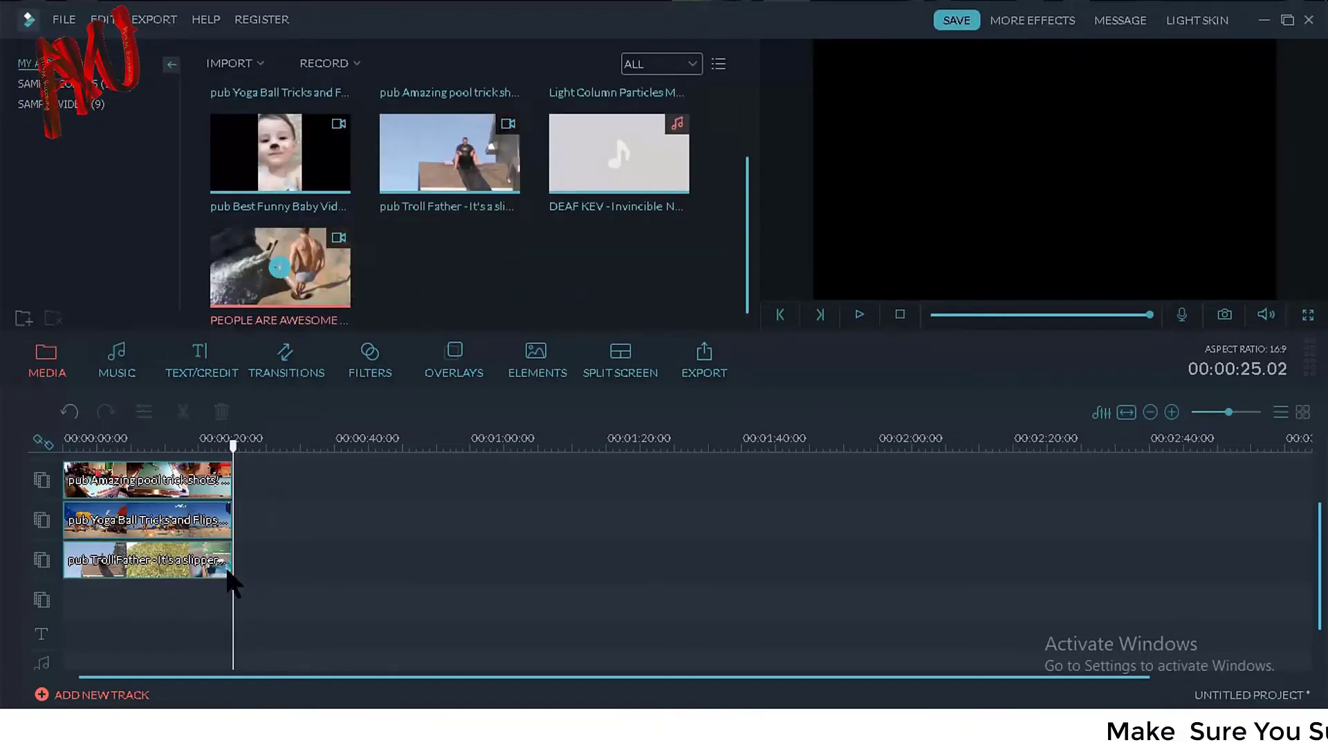
left_click_drag(318, 284, 296, 599)
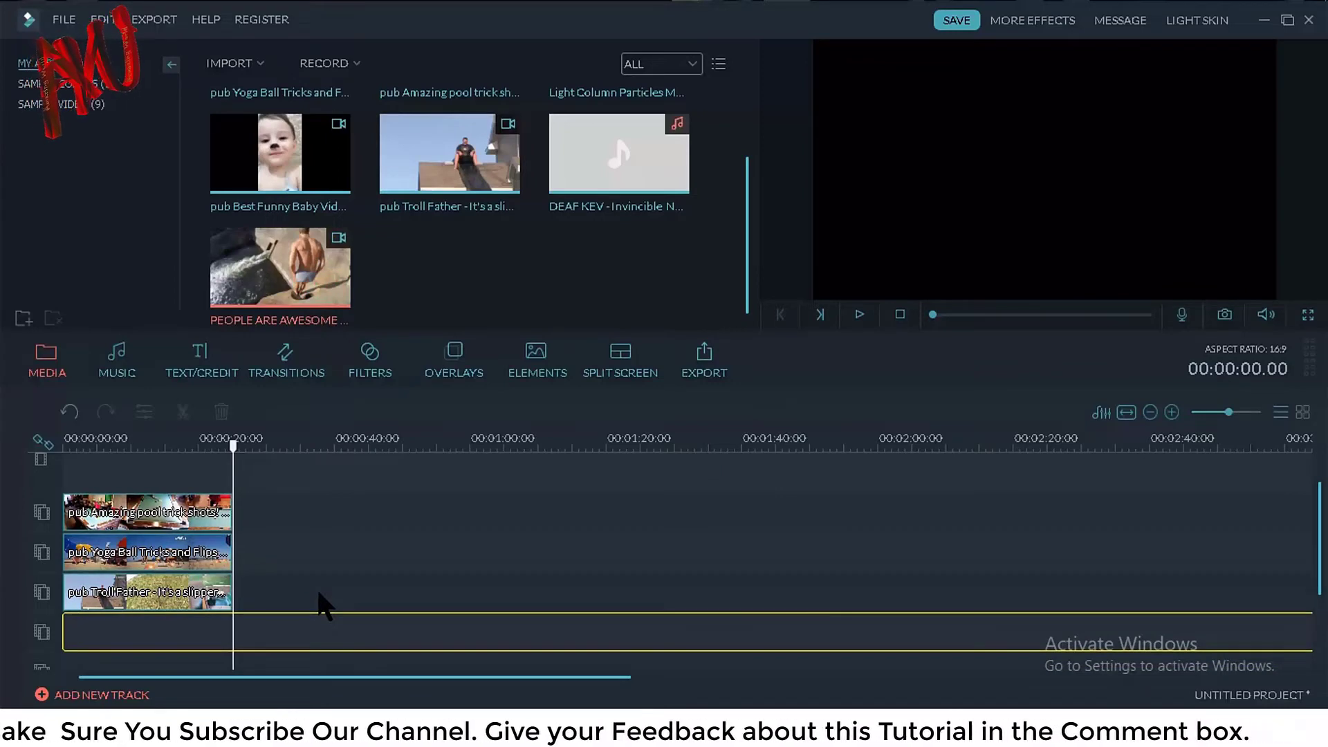
left_click(235, 441)
key("ctrl+b")
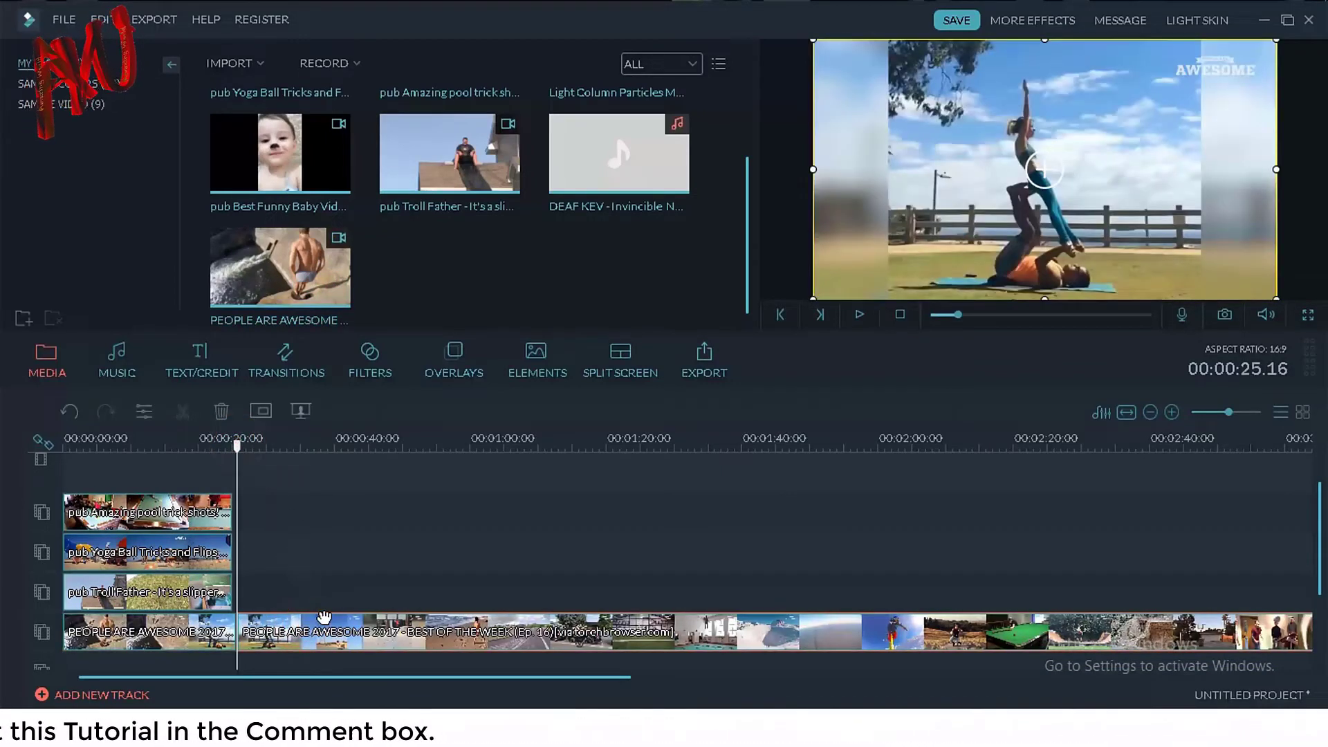
key("Delete")
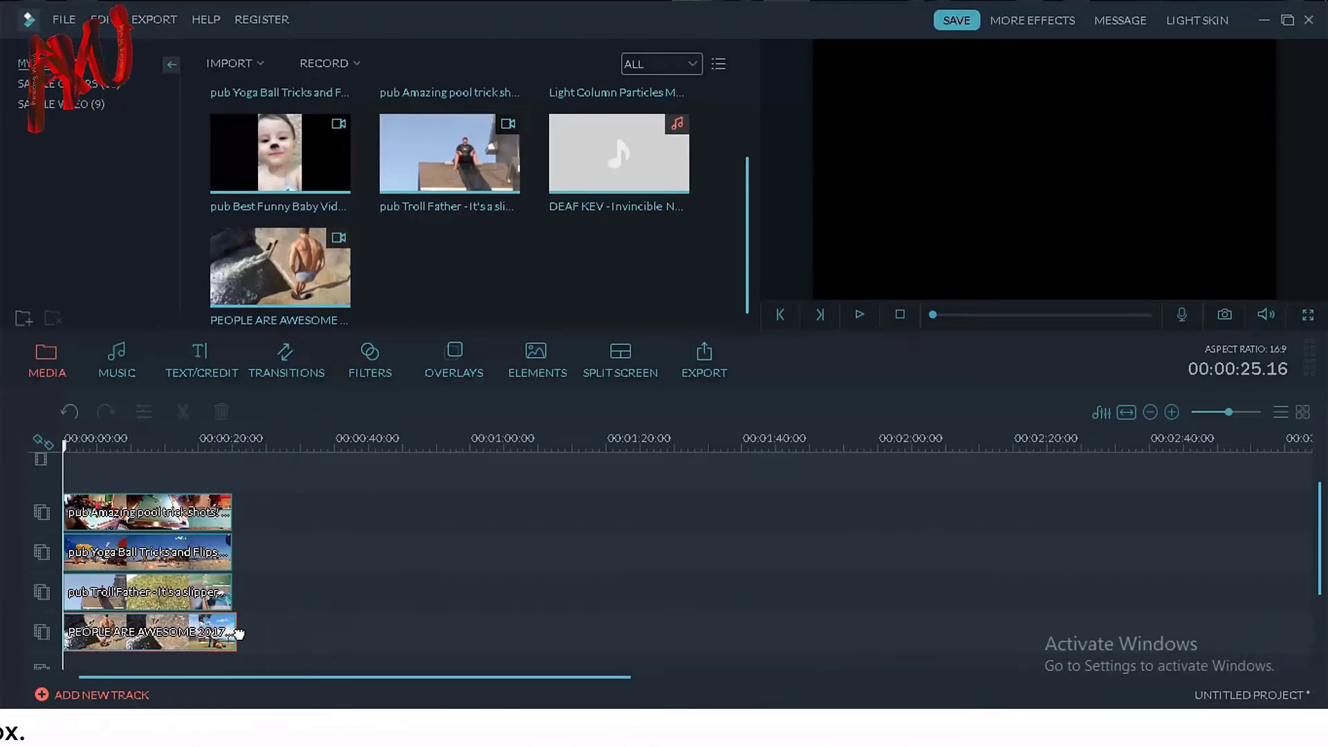
left_click(237, 630)
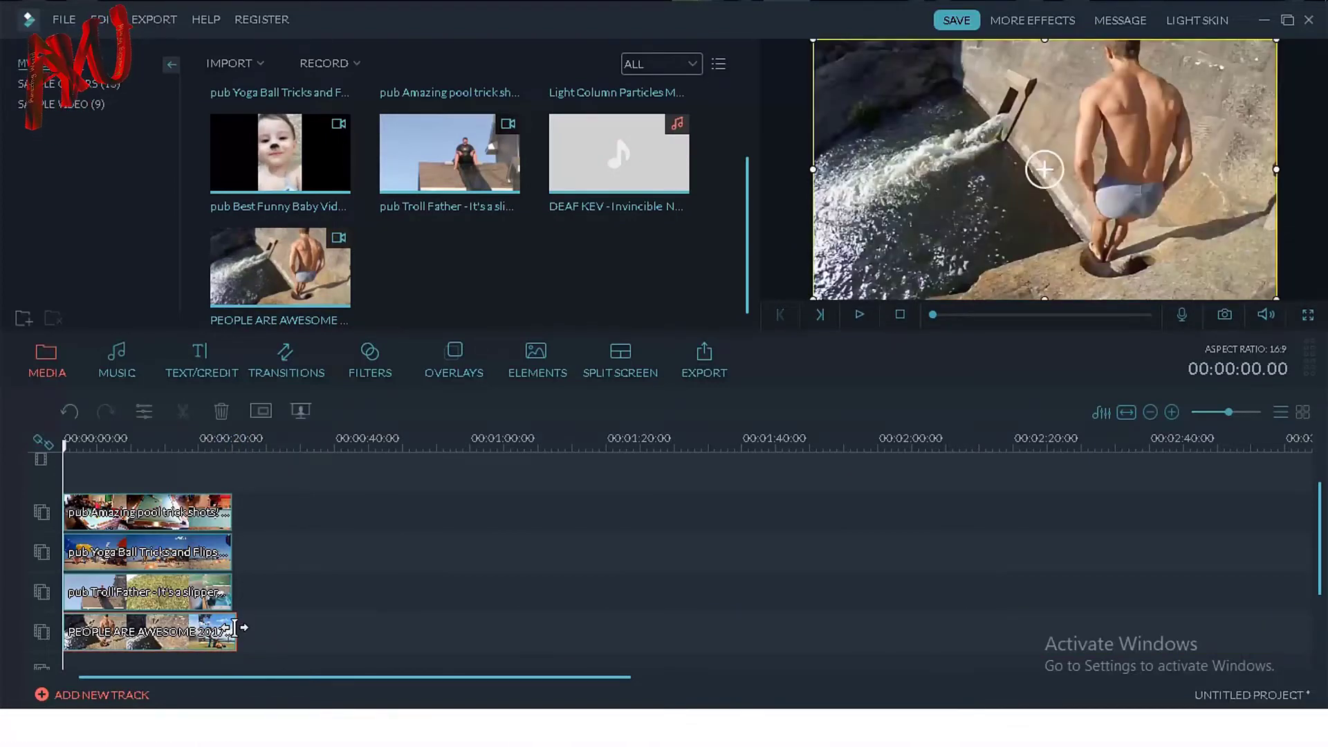
left_click_drag(237, 628, 233, 627)
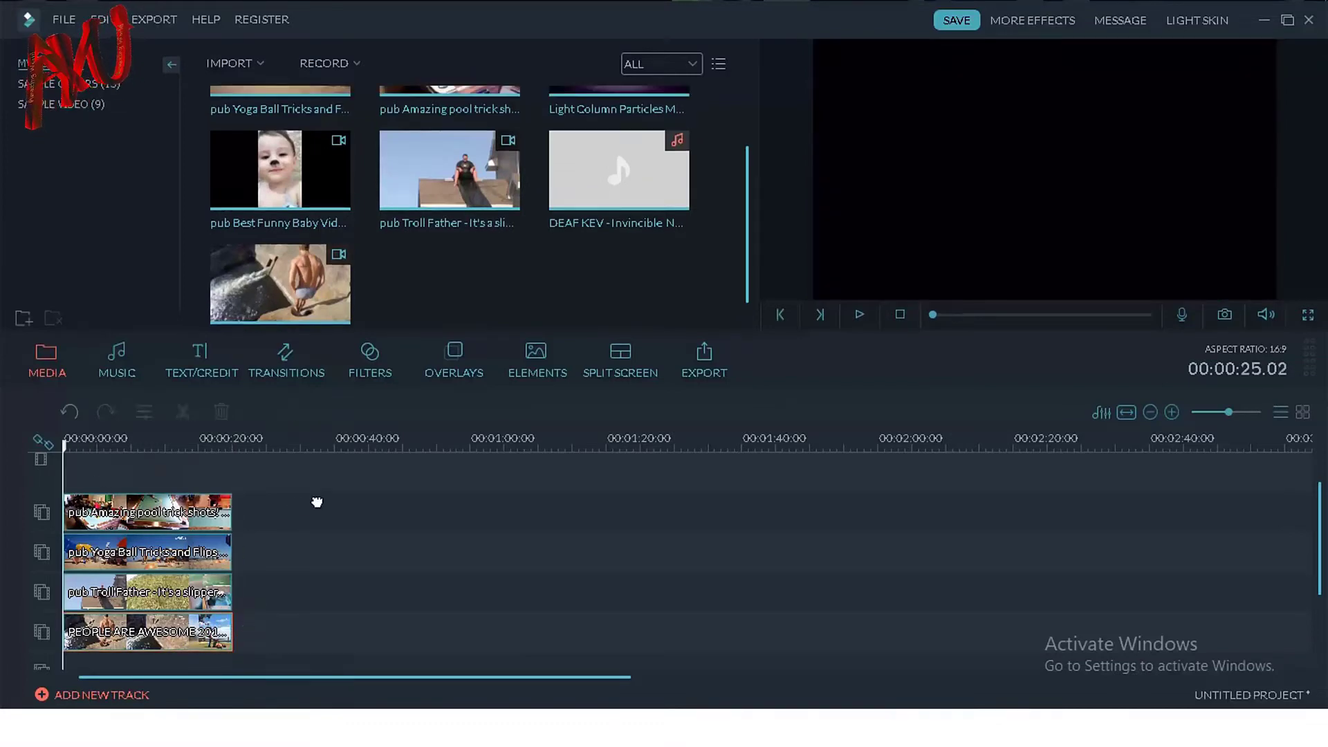
Shrink People Are Awesome and Troll Father to quarter size, placing Troll Father bottom-left
left_click(204, 630)
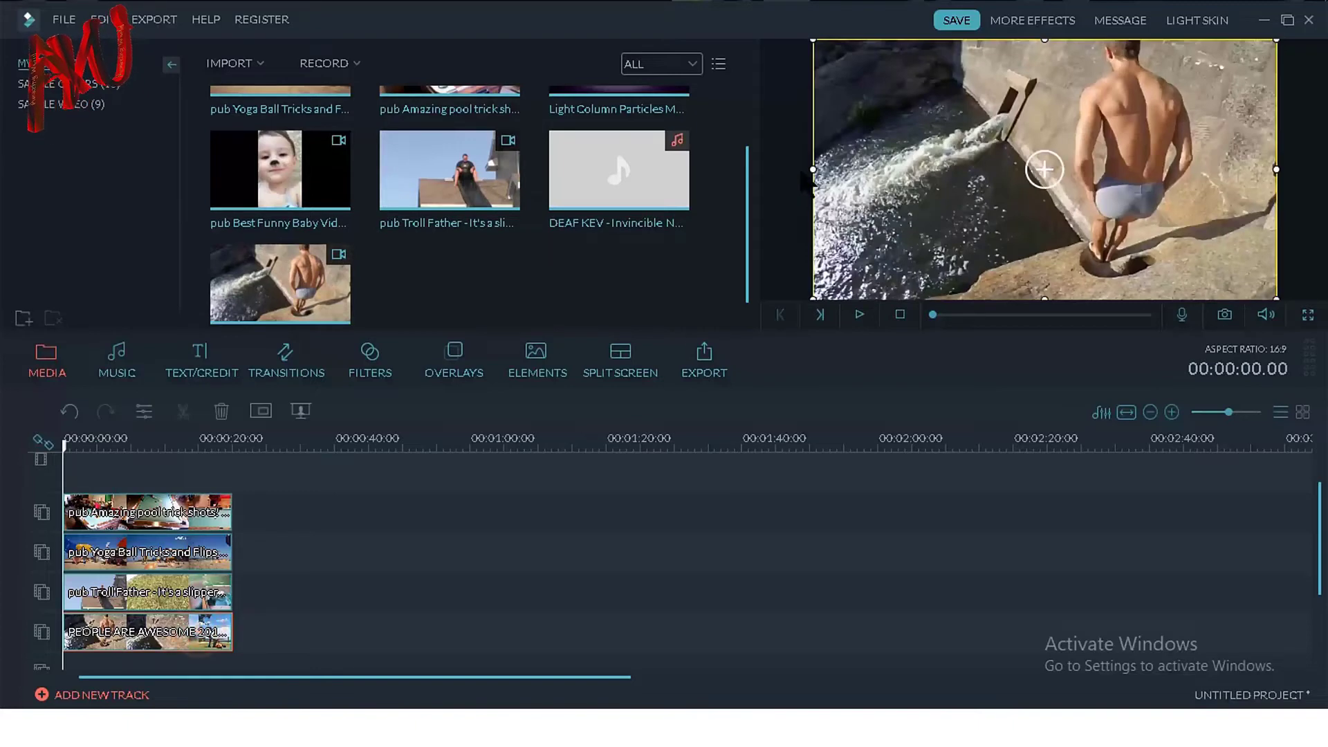
left_click_drag(811, 39, 1022, 158)
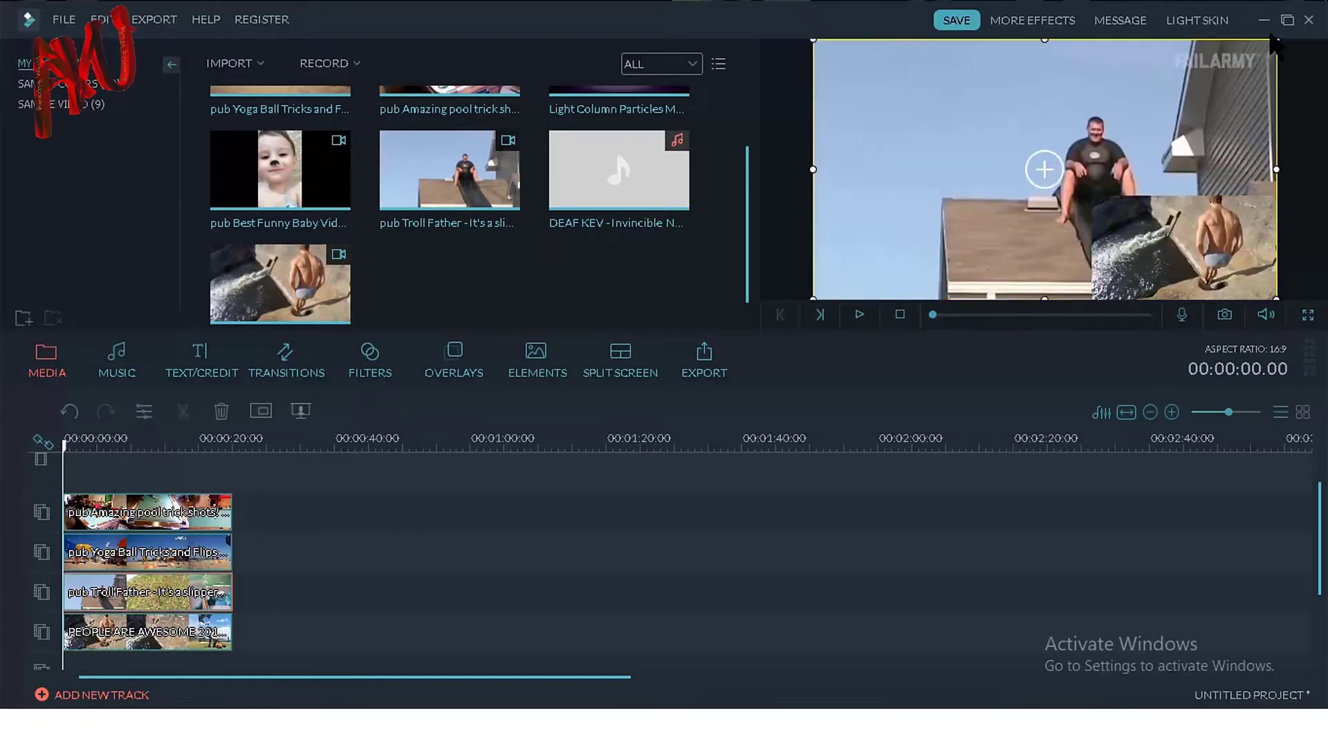
left_click_drag(1272, 42, 1048, 168)
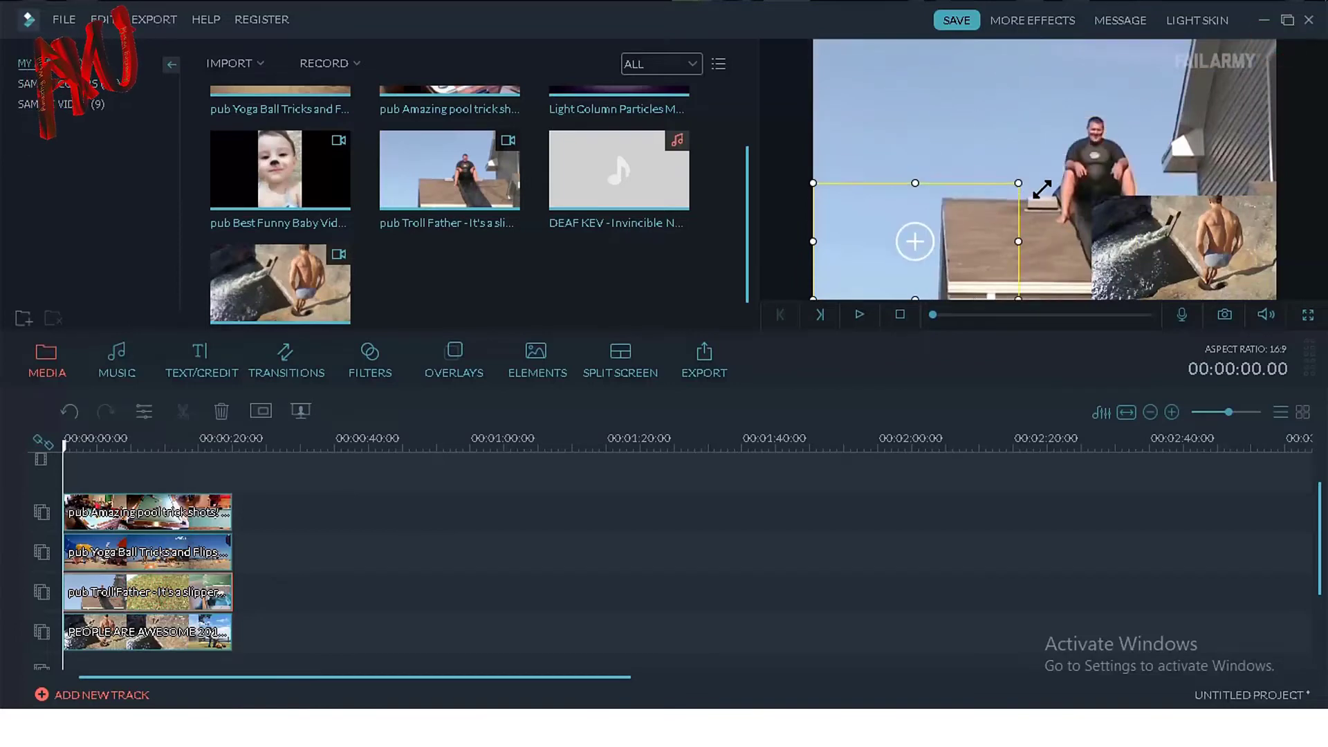
left_click_drag(955, 244, 977, 230)
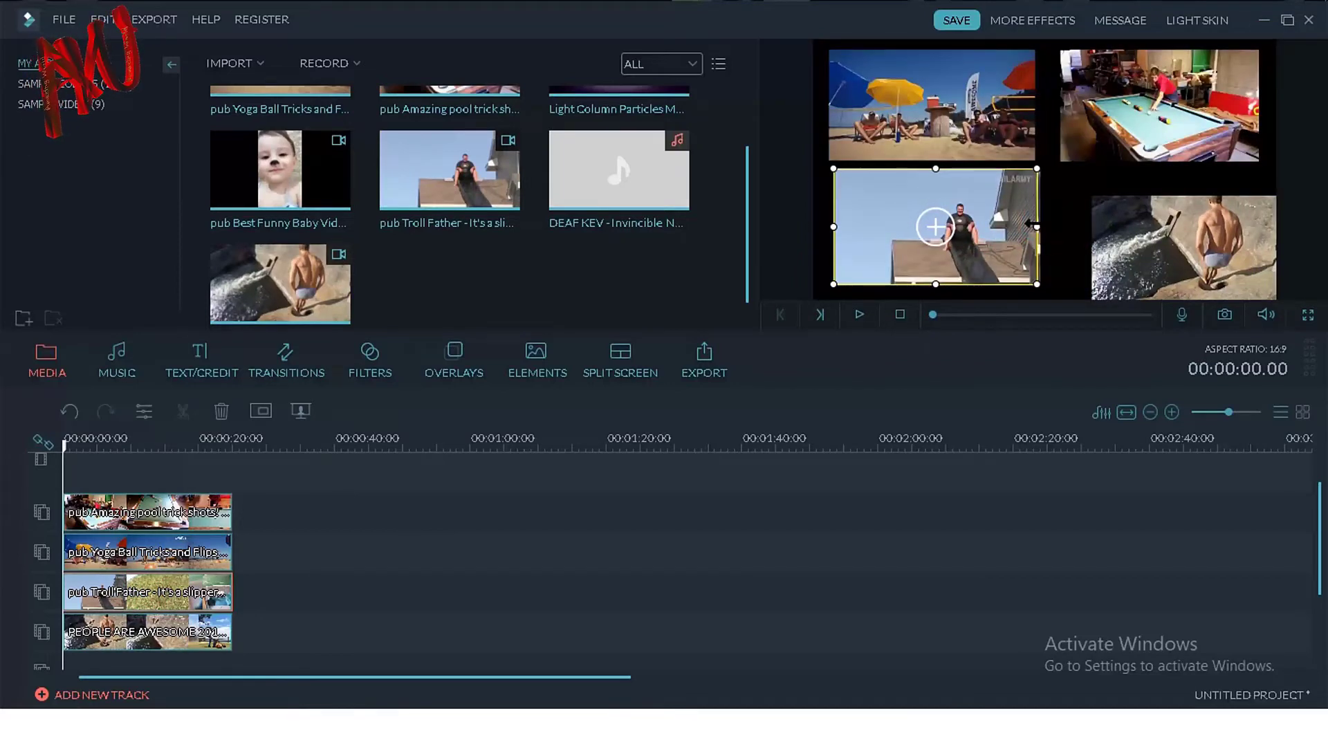
Fine-tune the size and position of the bottom-right and bottom-left videos to complete the grid
left_click(1115, 221)
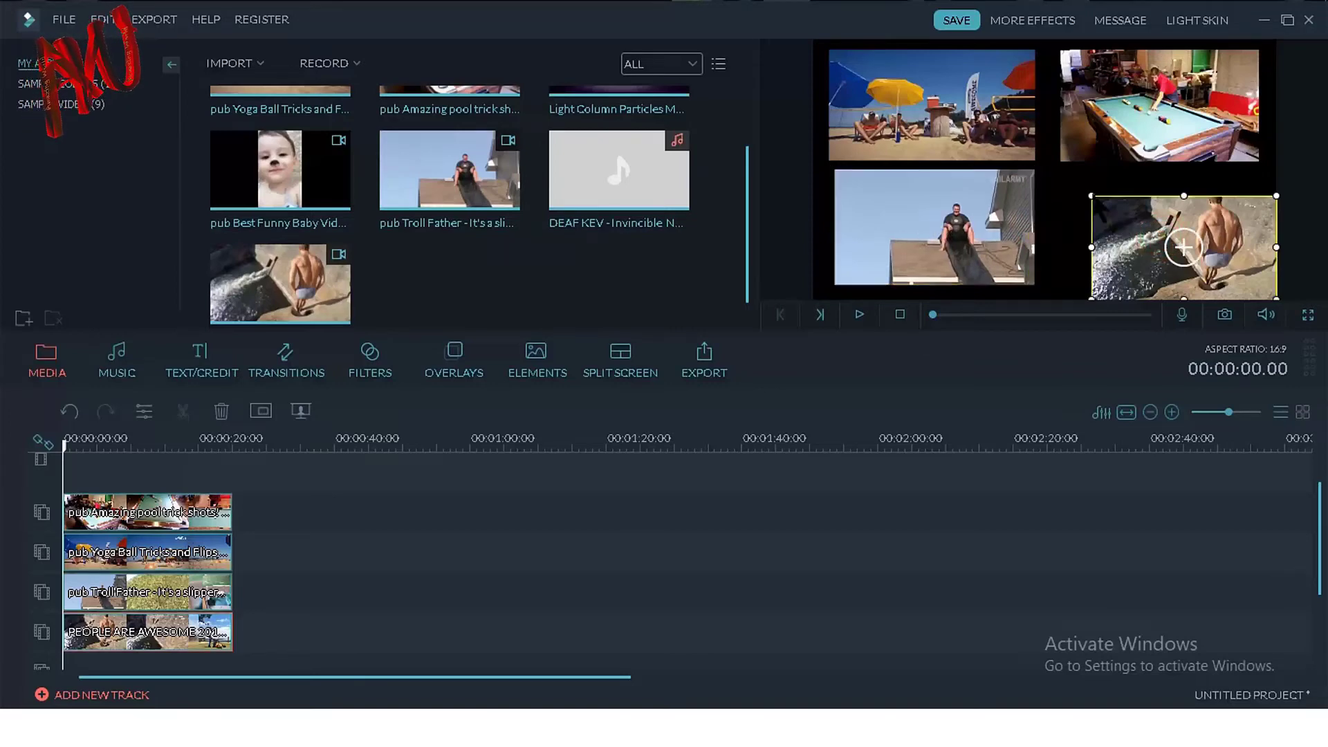
left_click_drag(1124, 227, 1093, 204)
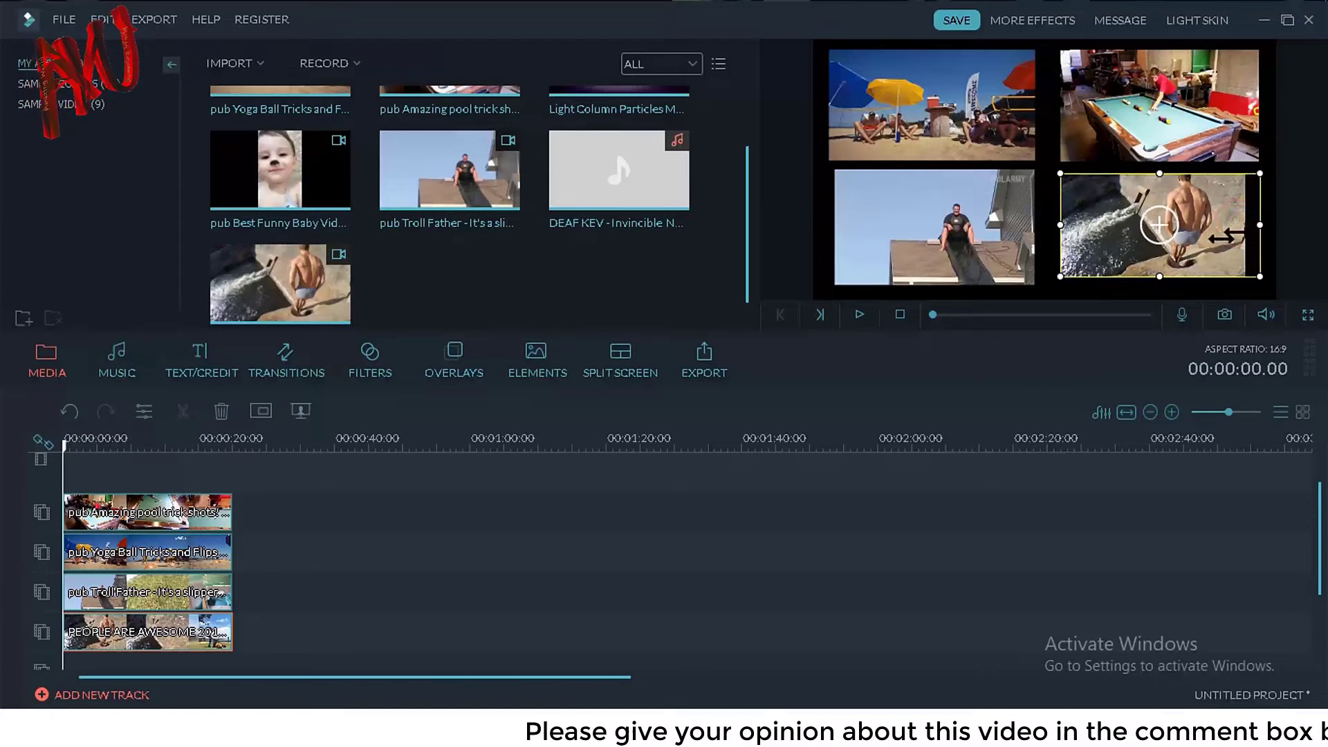
left_click_drag(1236, 213, 1251, 213)
left_click_drag(1159, 276, 1159, 285)
left_click(850, 229)
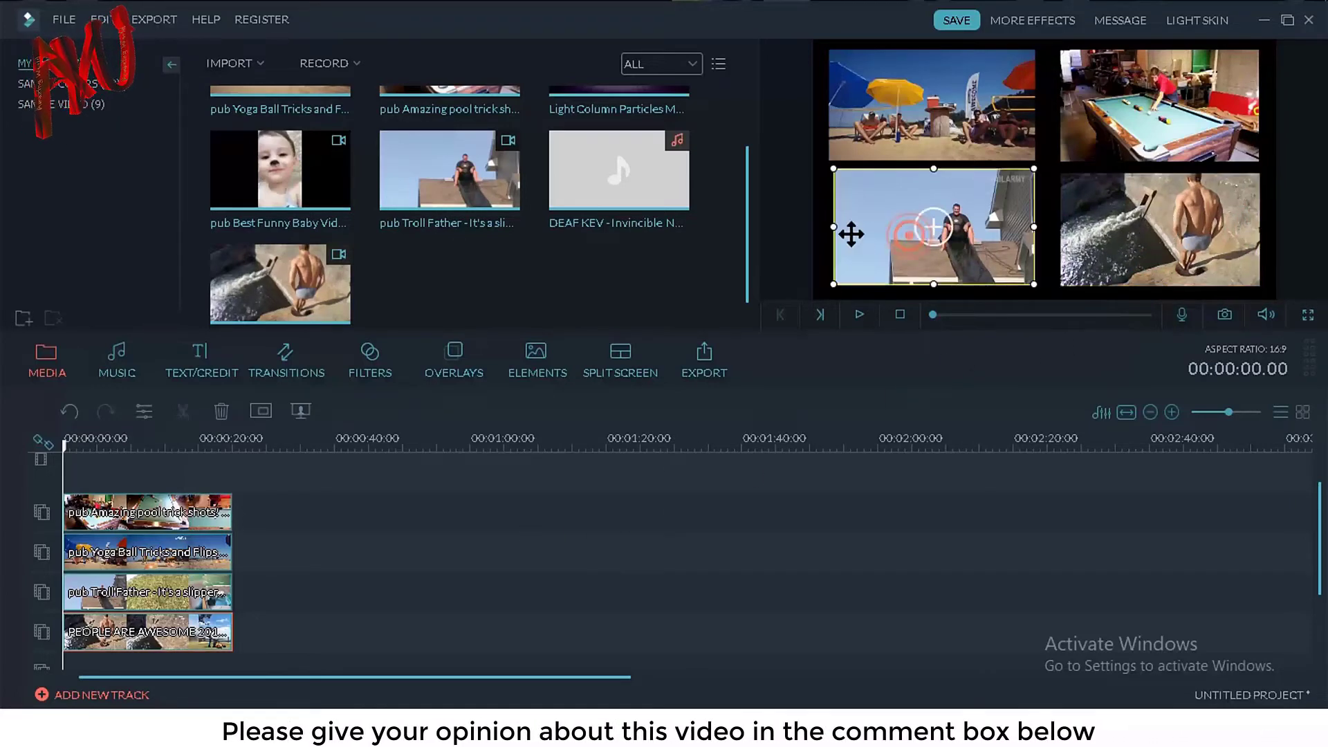
left_click_drag(842, 227, 831, 224)
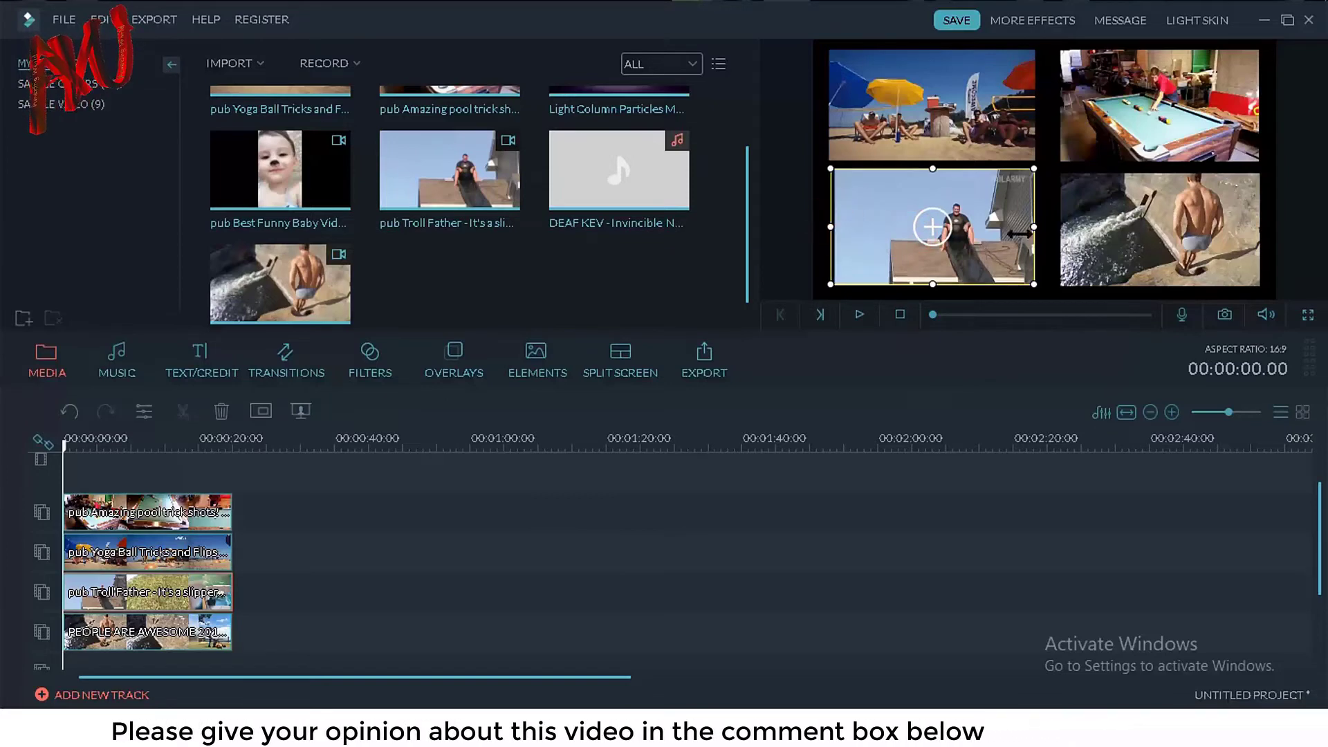
left_click_drag(1033, 226, 1037, 226)
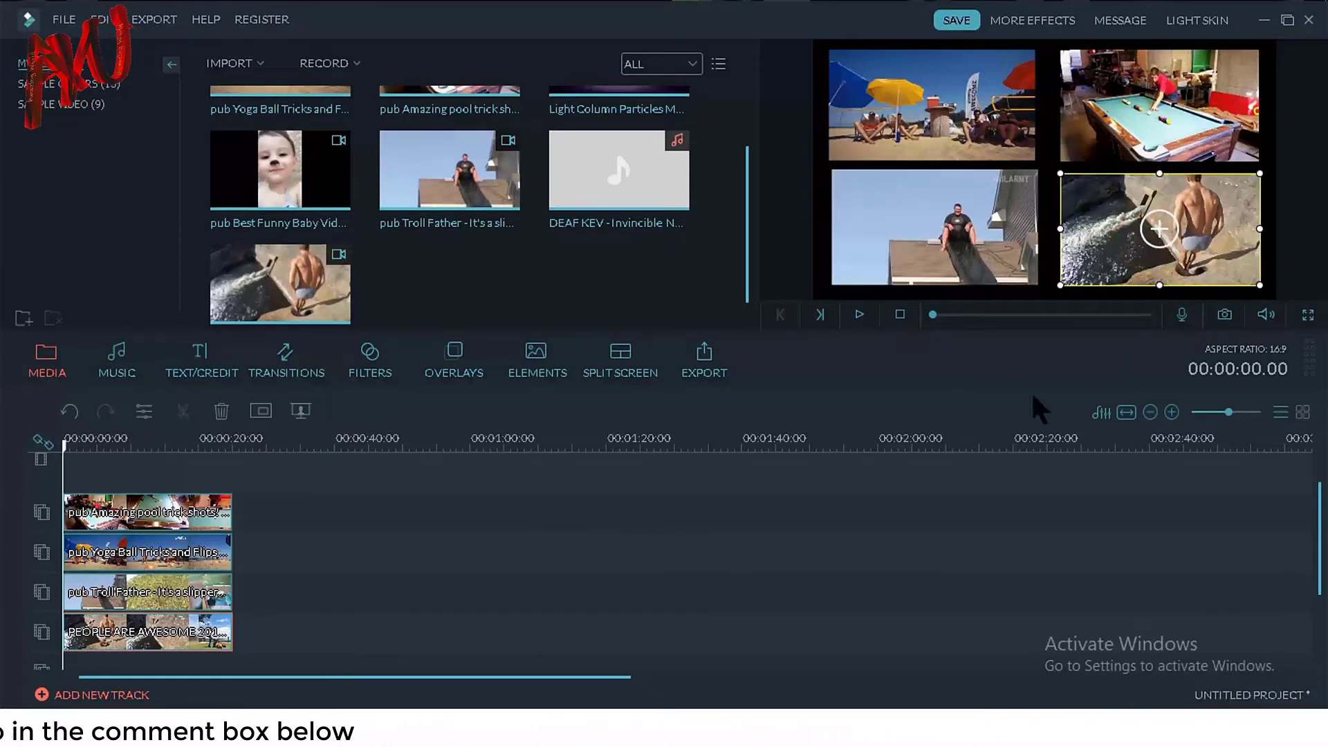
left_click(802, 528)
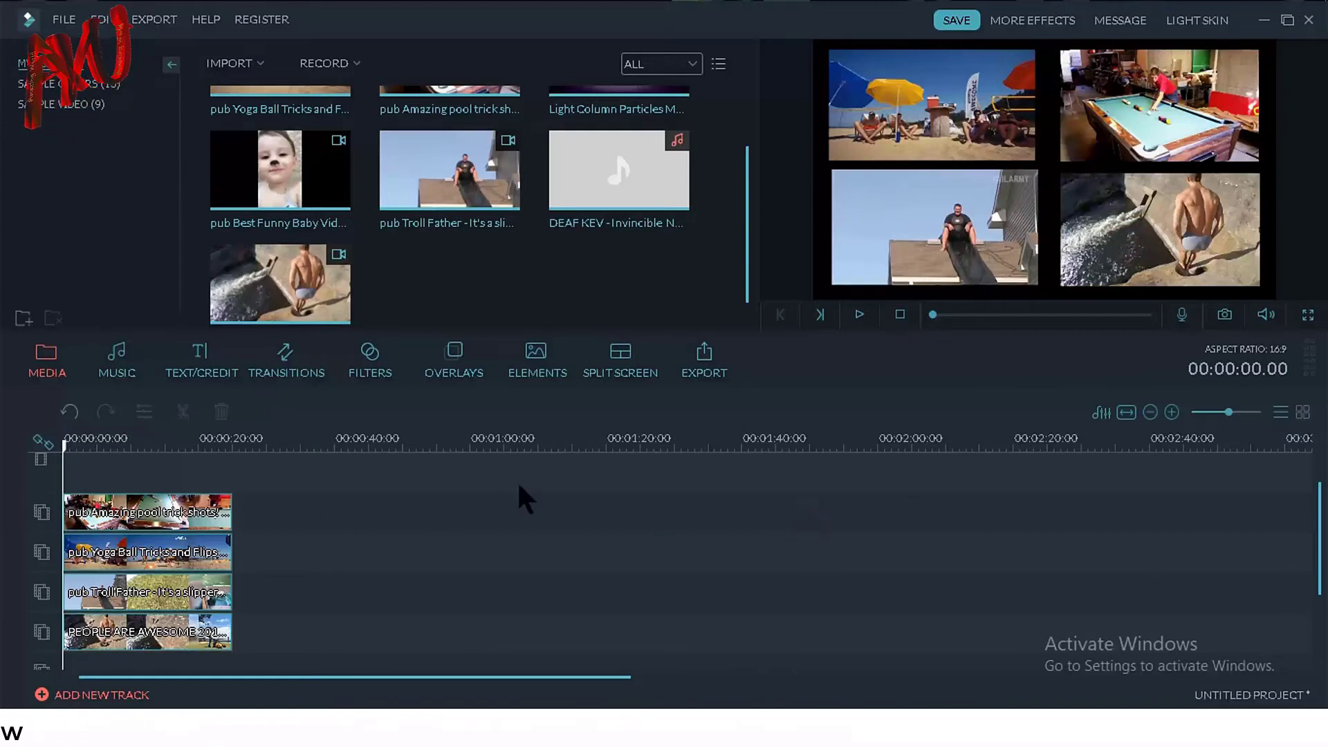
Play the four-clip split-screen preview, pause it, then resume playback
left_click(859, 314)
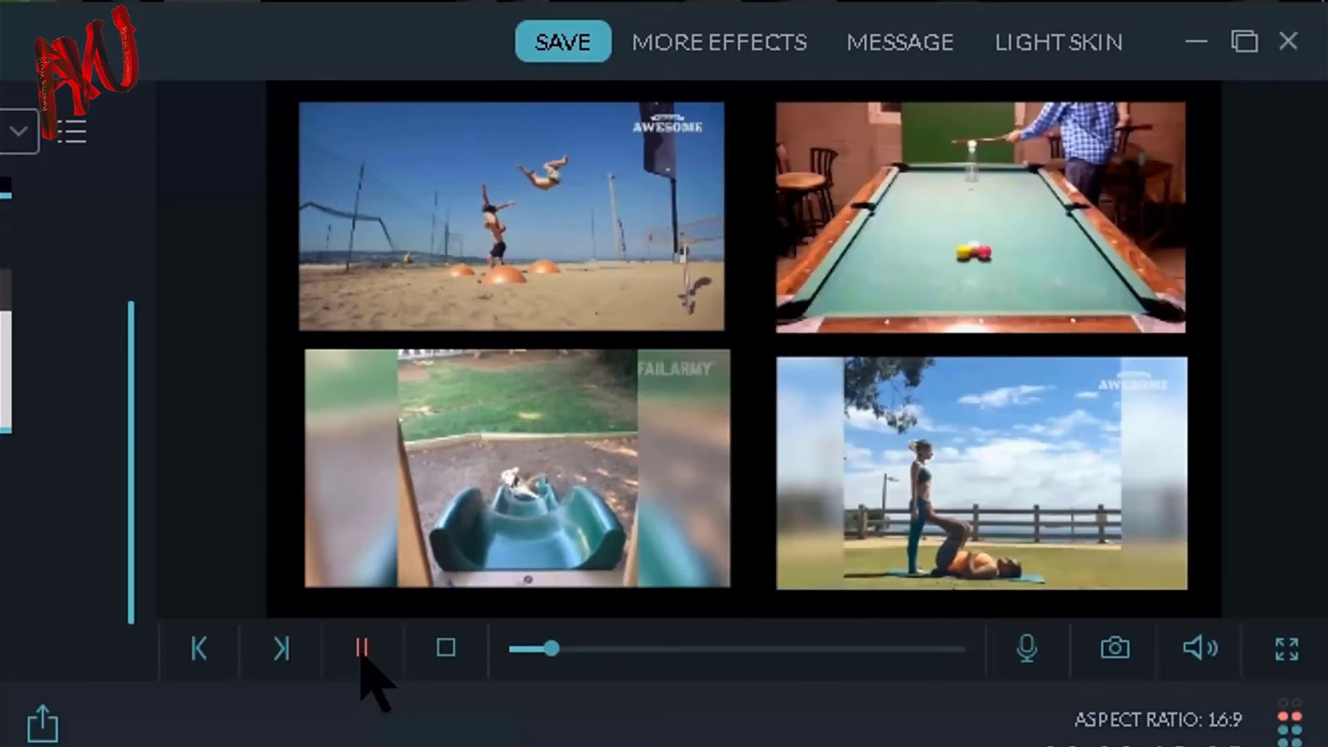
left_click(362, 654)
left_click(362, 653)
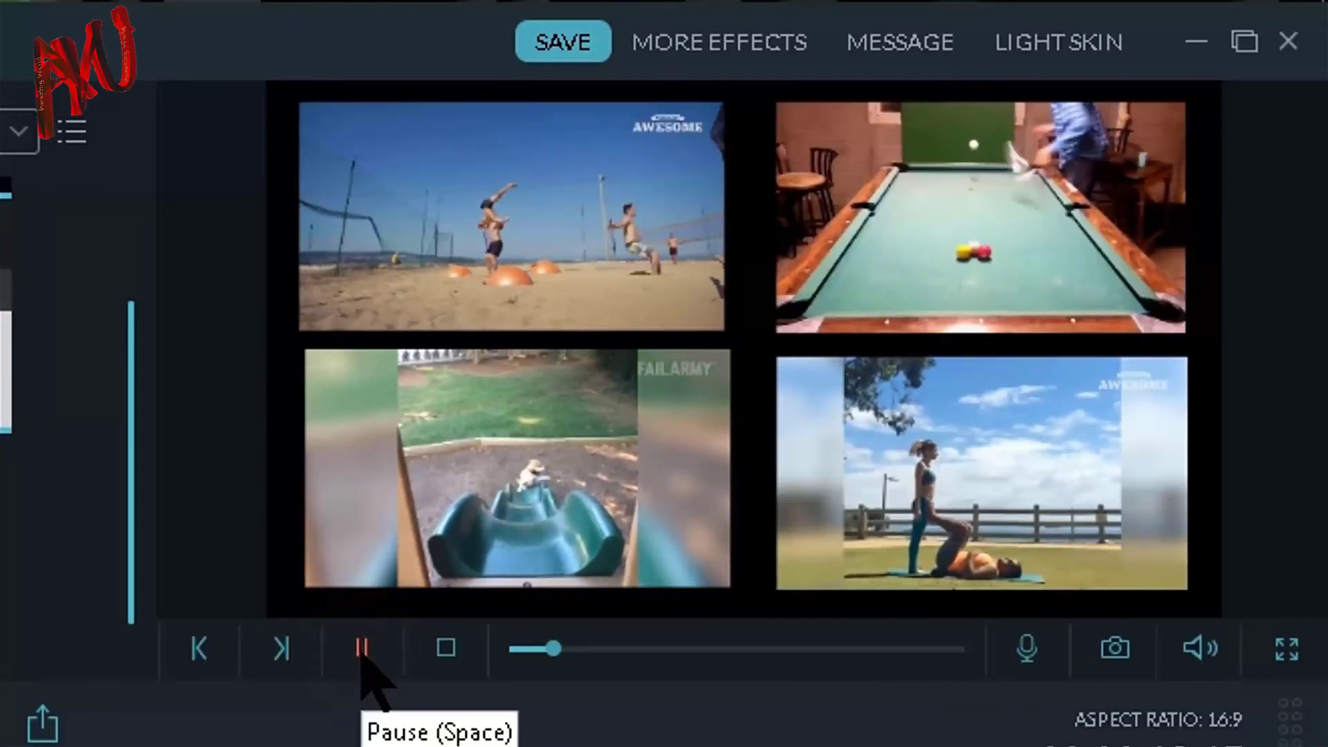